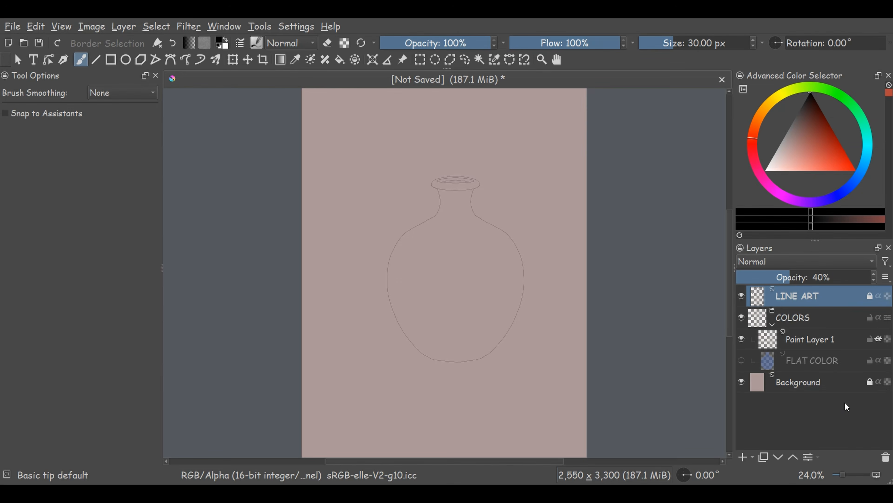
- Show the FLAT COLOR layer in the COLORS group and make Paint Layer 1 the active layer
click(772, 322)
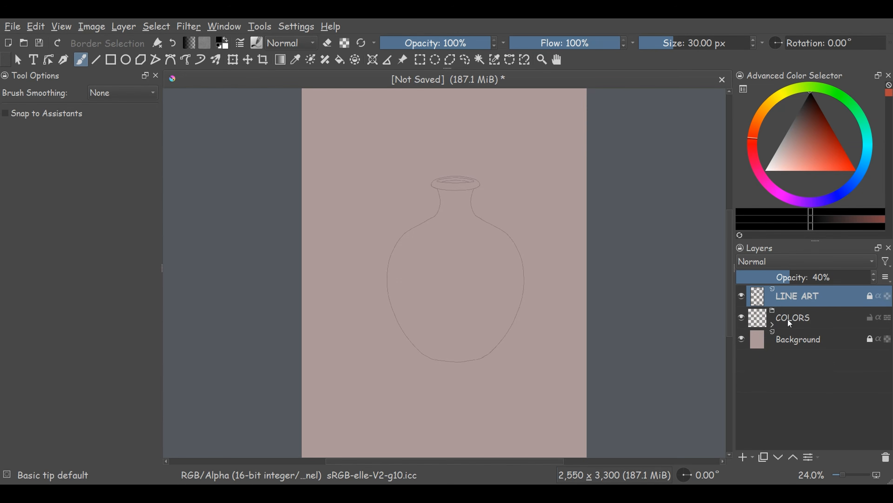
click(772, 324)
click(742, 361)
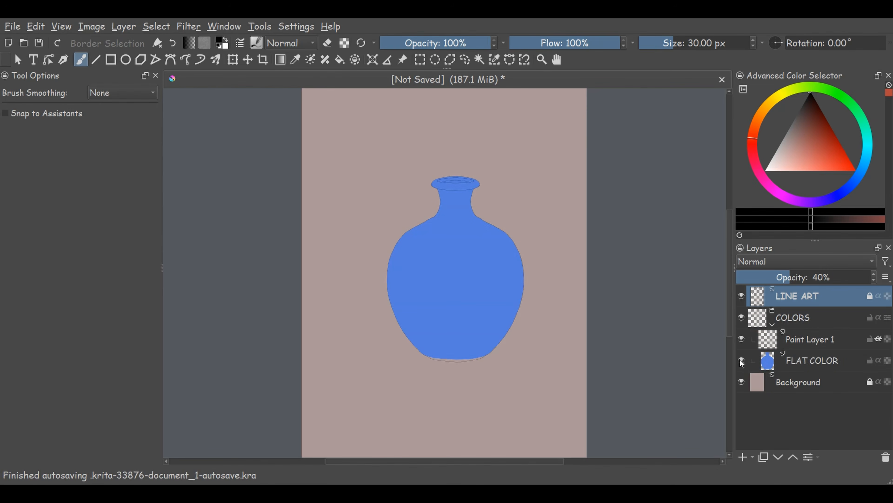
click(795, 361)
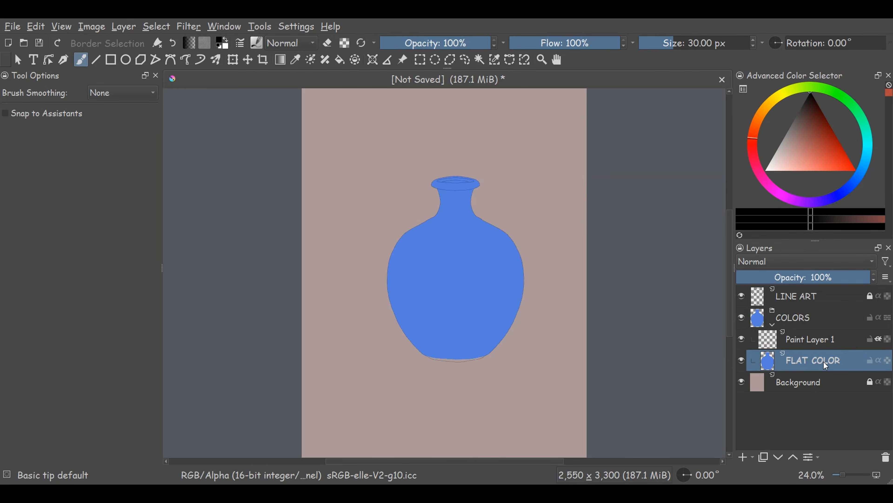
click(787, 338)
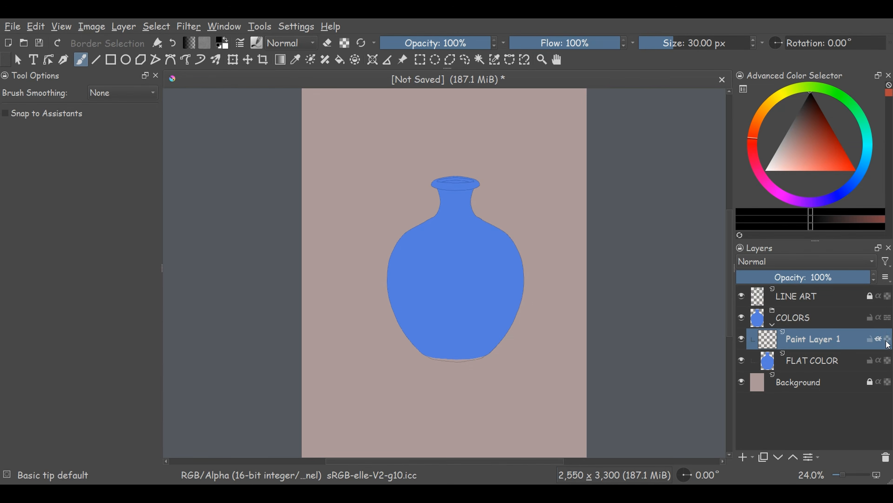
- Try red brush strokes across the vase's body on Paint Layer 1 to test its Inherit Alpha option
click(877, 339)
click(831, 143)
mouse_move(515, 243)
mouse_down()
mouse_move(350, 284)
mouse_move(467, 293)
mouse_move(545, 278)
mouse_move(527, 293)
mouse_move(386, 318)
mouse_up()
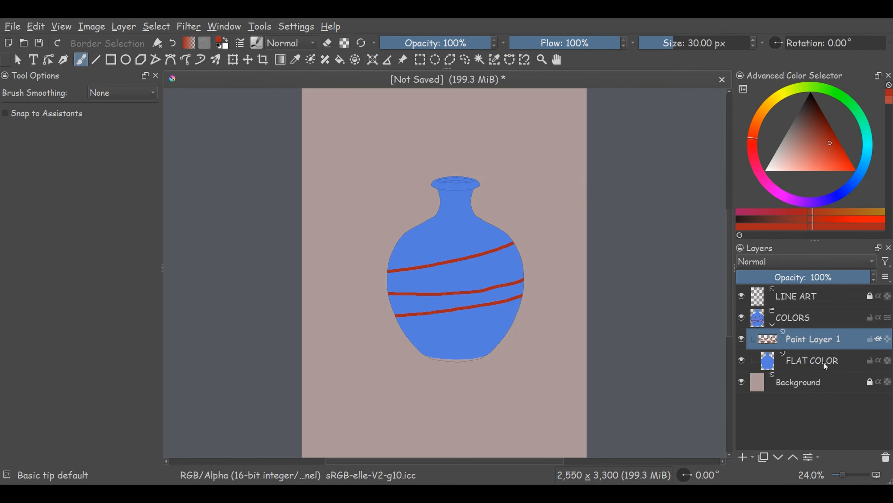
click(878, 339)
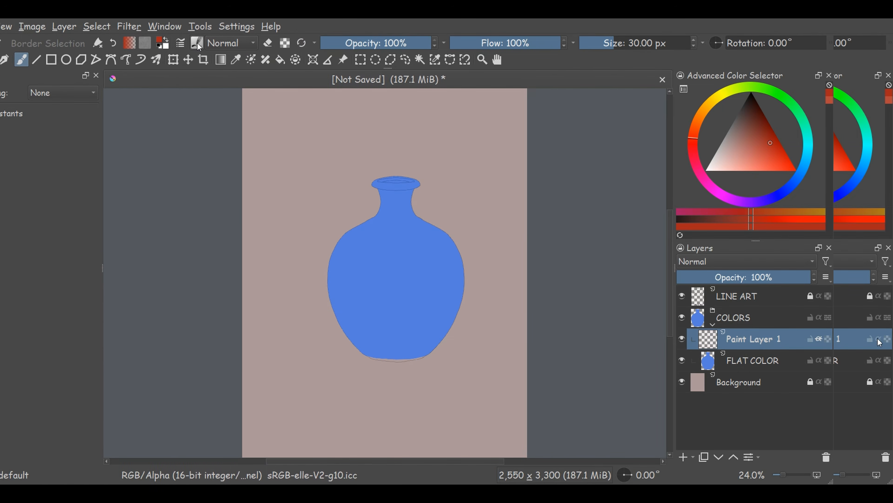
- Review the VIDEO BRUSHES presets and change the Basic tip default brush's tip shape to Square
click(256, 43)
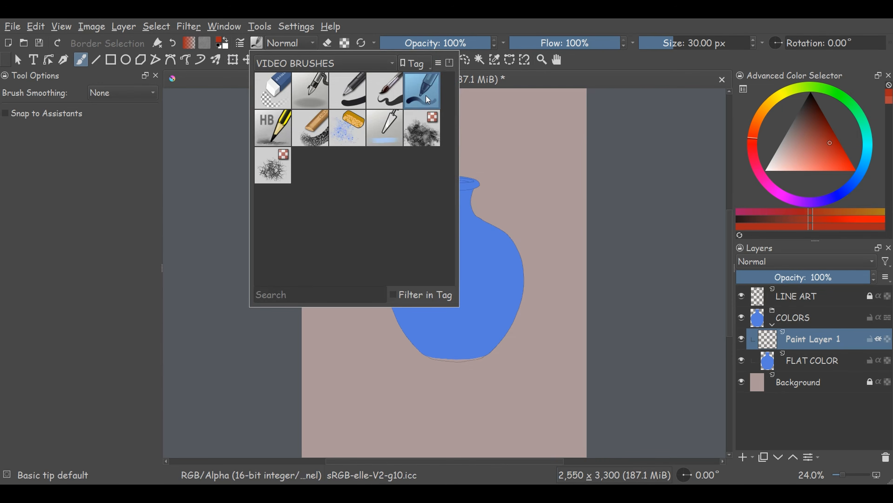
mouse_move(426, 95)
click(109, 200)
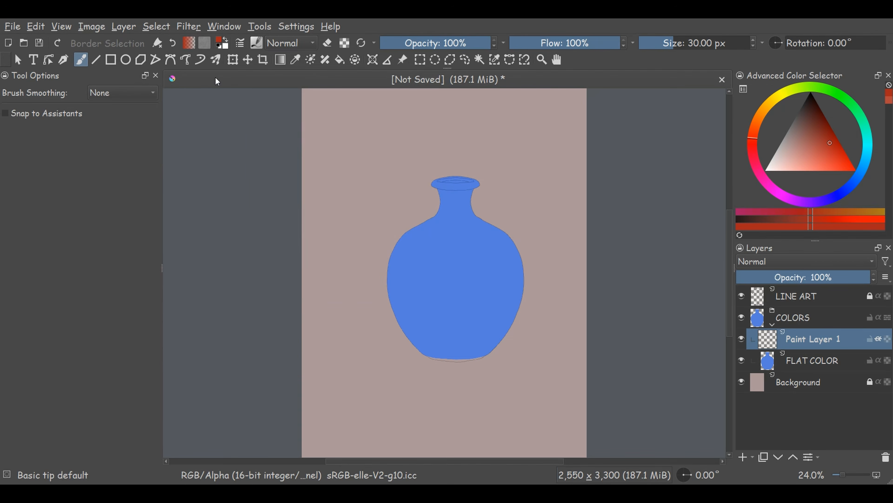
key(F5)
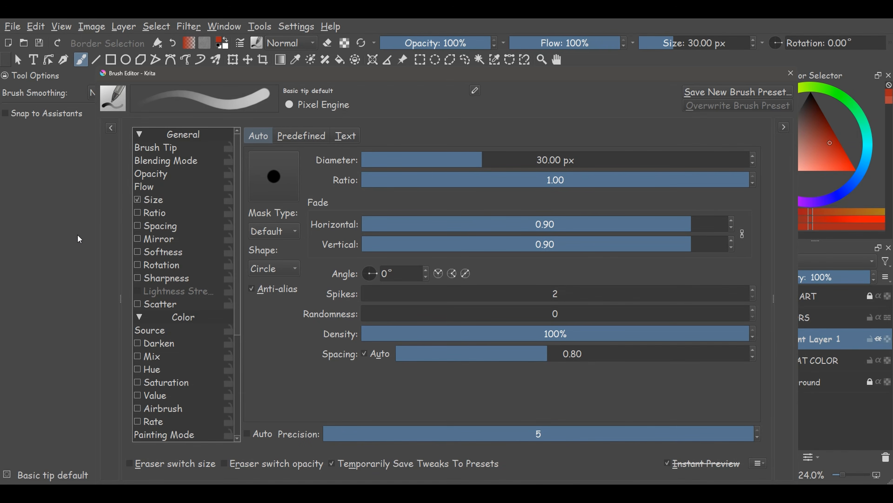
click(152, 152)
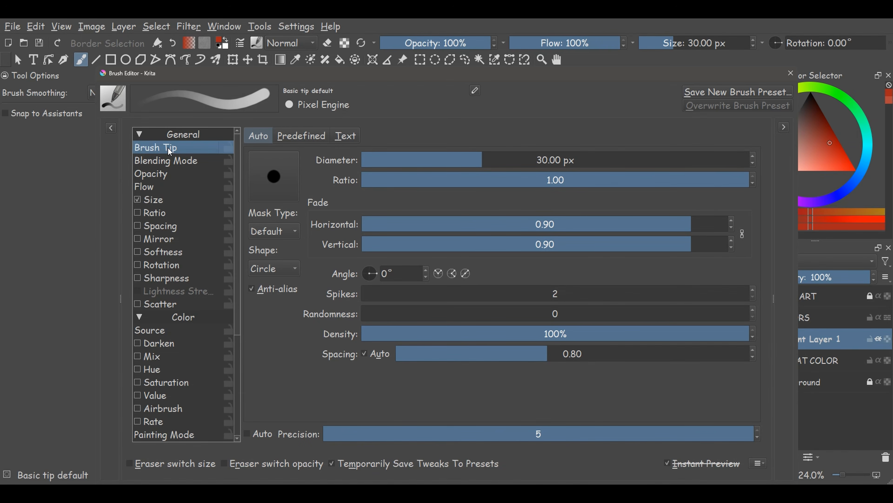
click(298, 273)
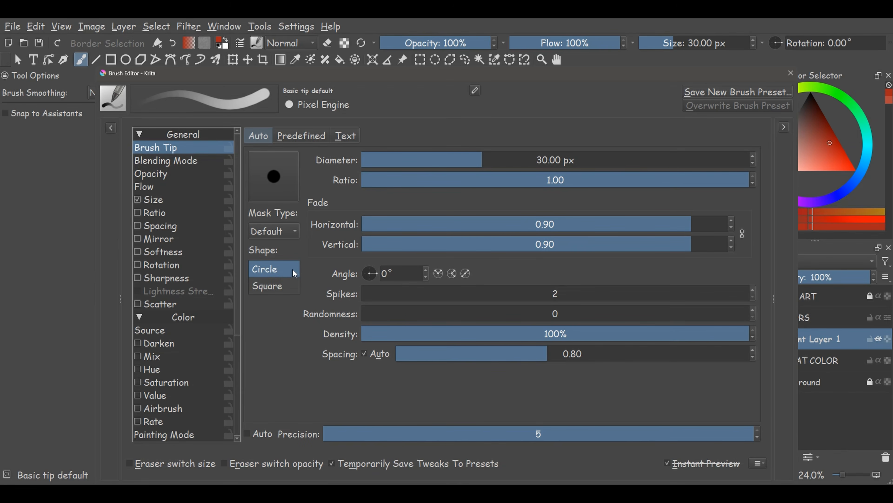
click(267, 286)
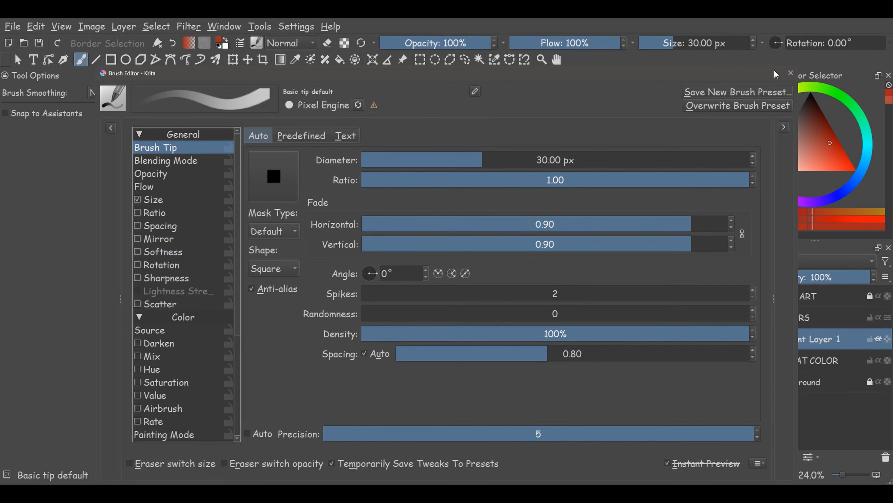
click(791, 74)
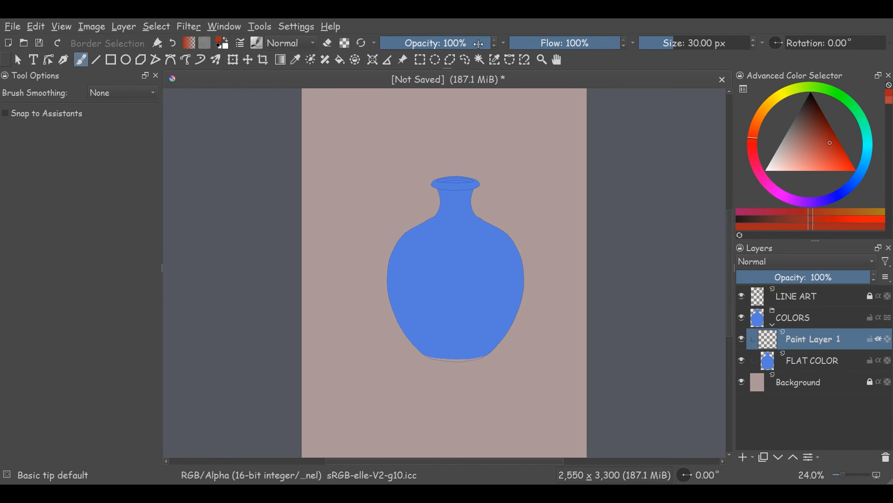
- Lower the brush opacity to 42% and the flow to 38%, and increase the brush size
click(430, 44)
mouse_move(431, 44)
mouse_down()
mouse_move(401, 44)
mouse_move(427, 44)
mouse_up()
click(553, 43)
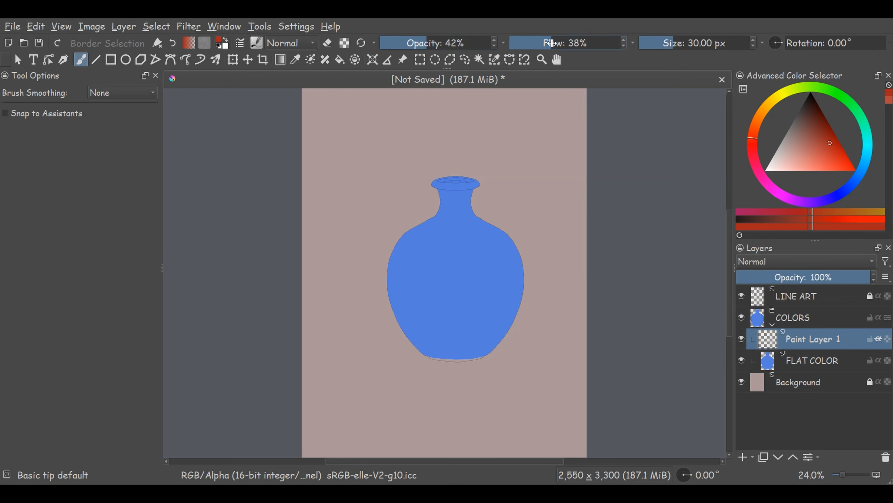
drag(681, 44, 707, 44)
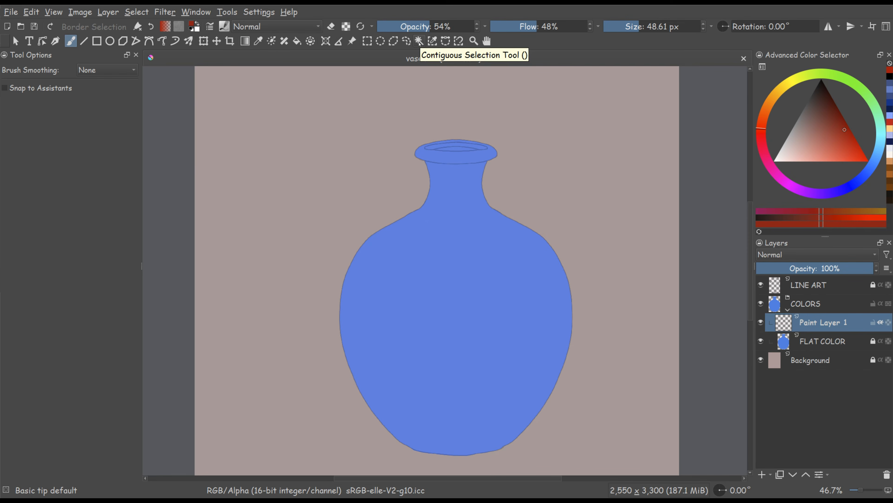
- Select the vase's body and neck from the LINE ART layer with Contiguous Selection, and reactivate Paint Layer 1
click(419, 42)
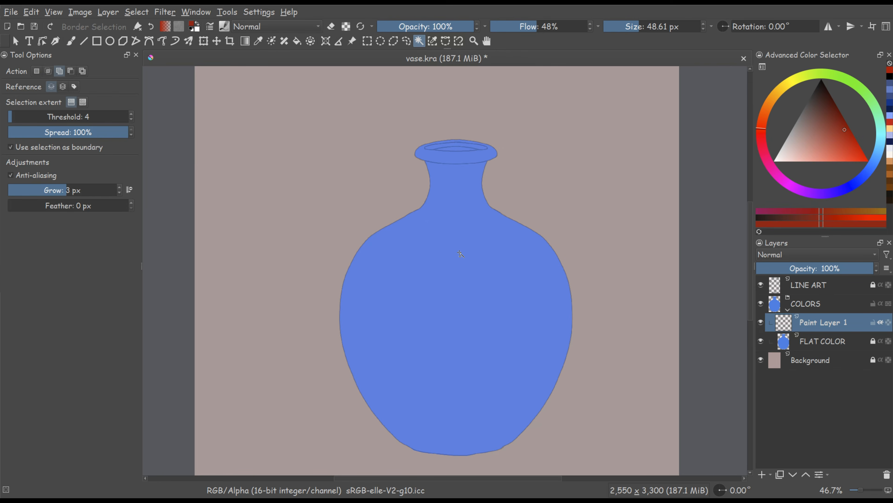
click(800, 288)
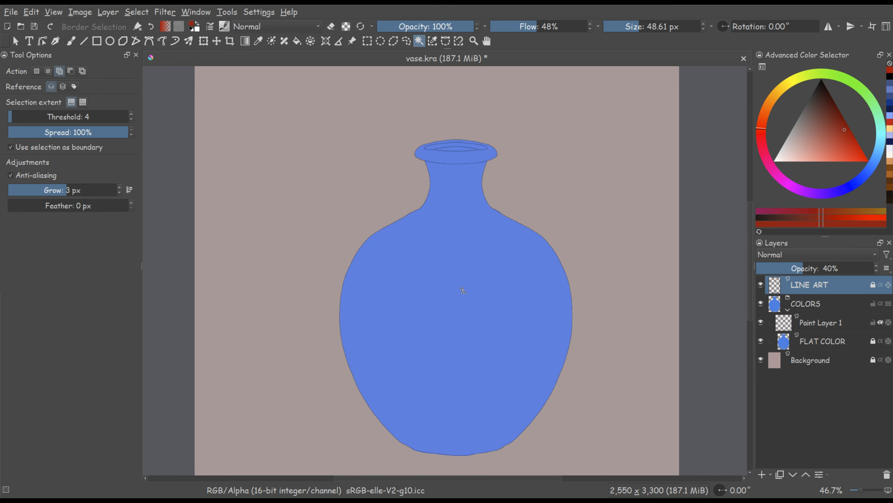
click(462, 291)
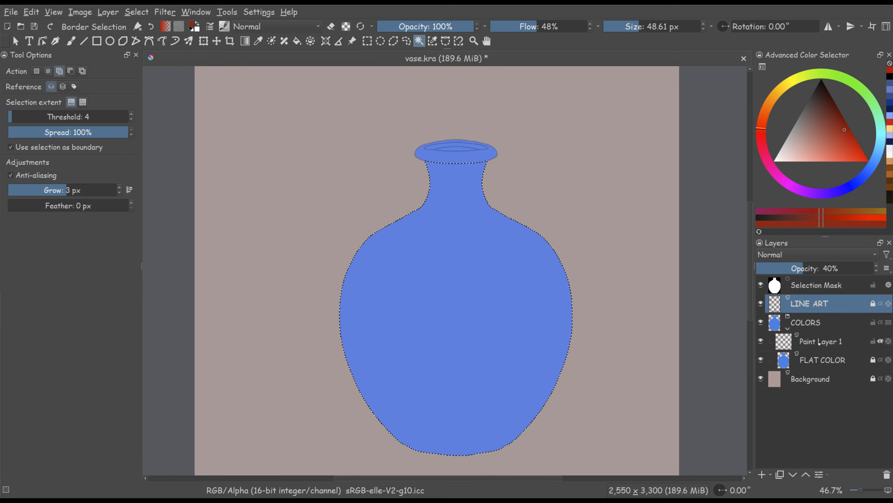
click(811, 346)
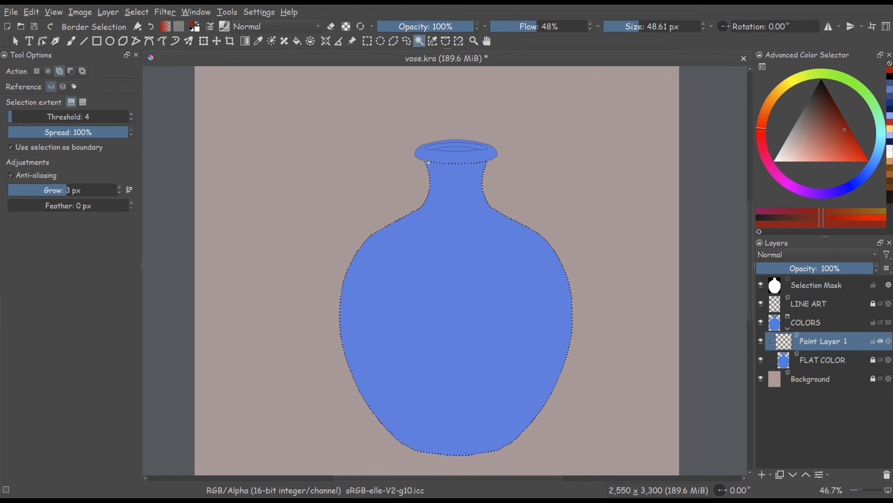
- Set the brush size to 127.55 px and try a red stroke down the vase's neck
click(73, 43)
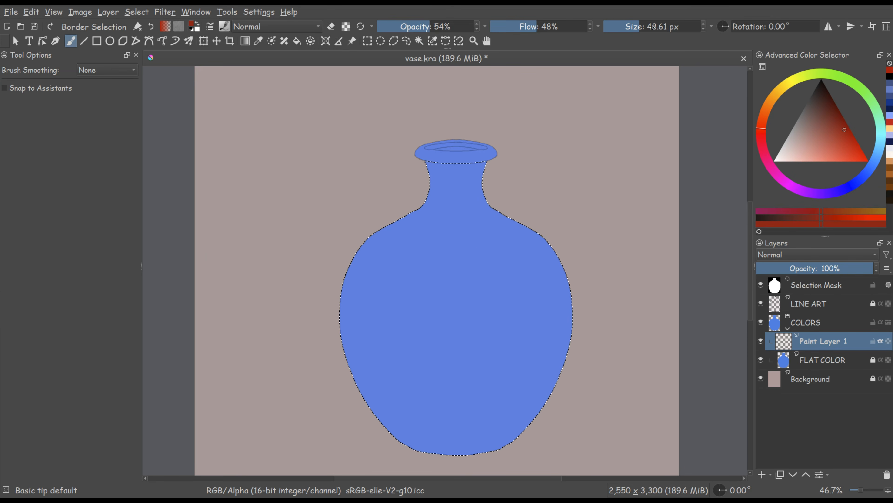
click(652, 26)
drag(475, 166, 483, 163)
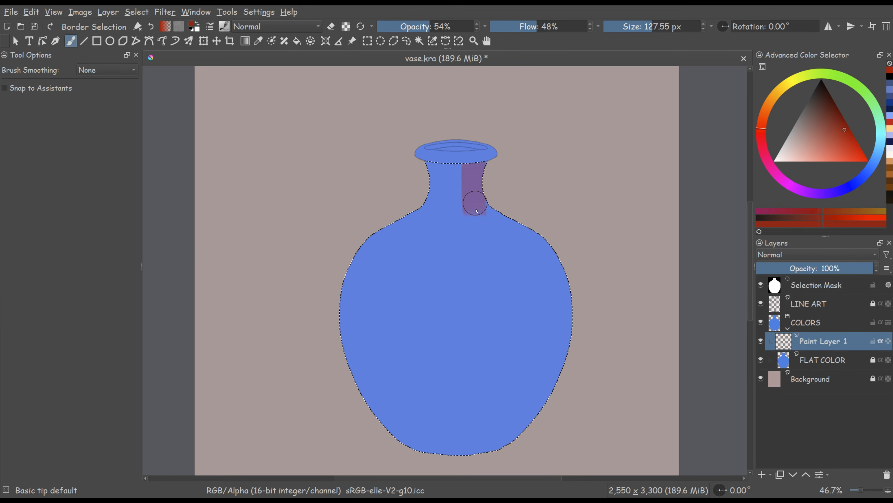
- Paint the vase's neck with muted blue, and shade the neck, shoulder and left side of the body with darker blue
click(866, 176)
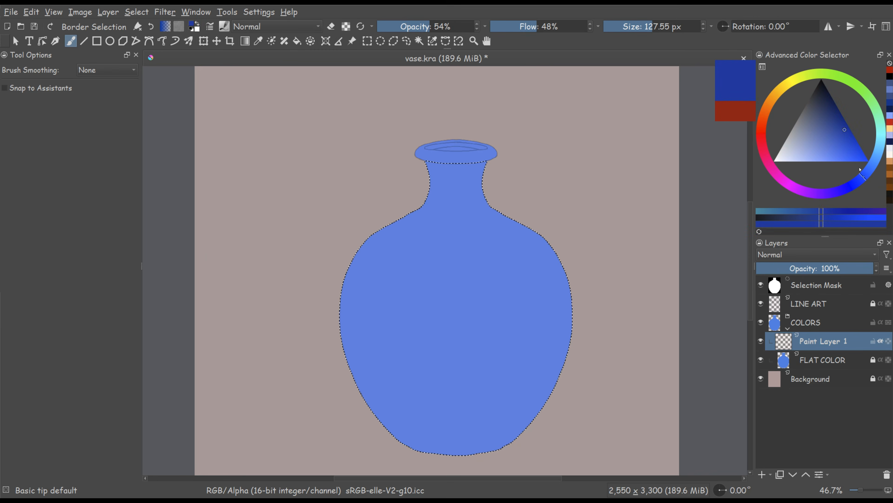
click(819, 143)
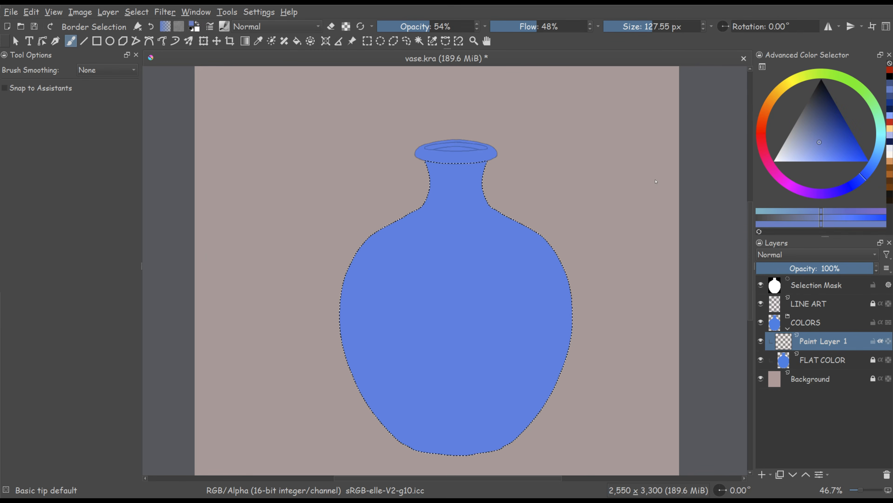
drag(439, 187, 435, 206)
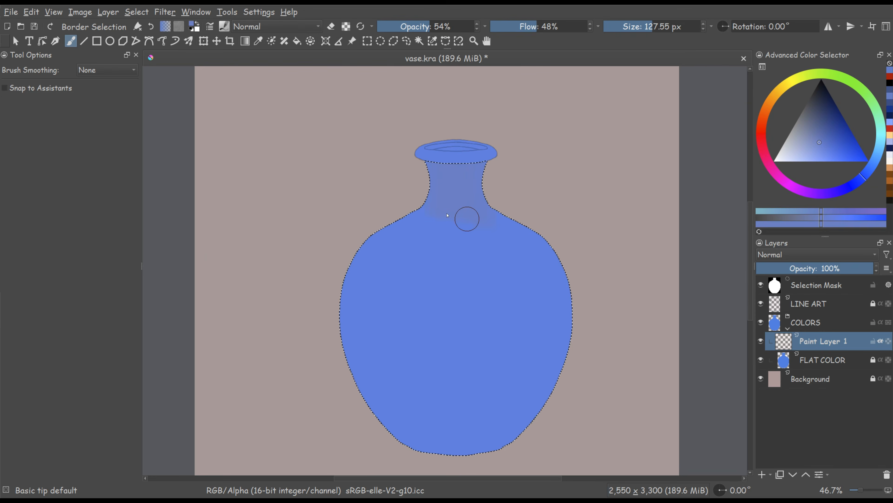
drag(467, 218, 484, 217)
click(833, 135)
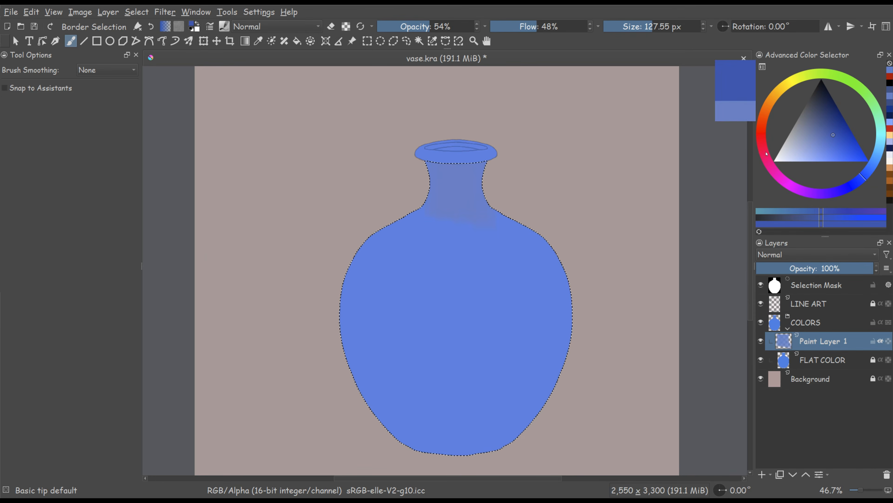
drag(437, 186, 449, 188)
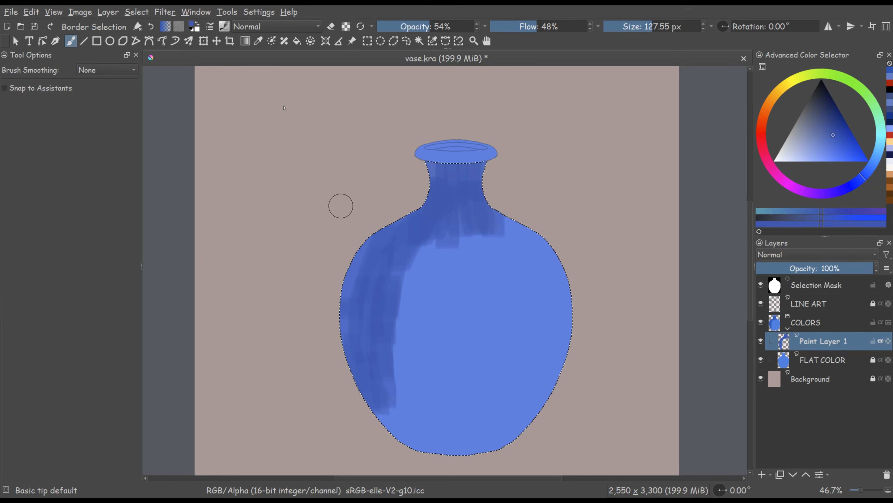
- Enable brush rotation driven by X-Tilt and Y-Tilt instead of Pressure
click(211, 28)
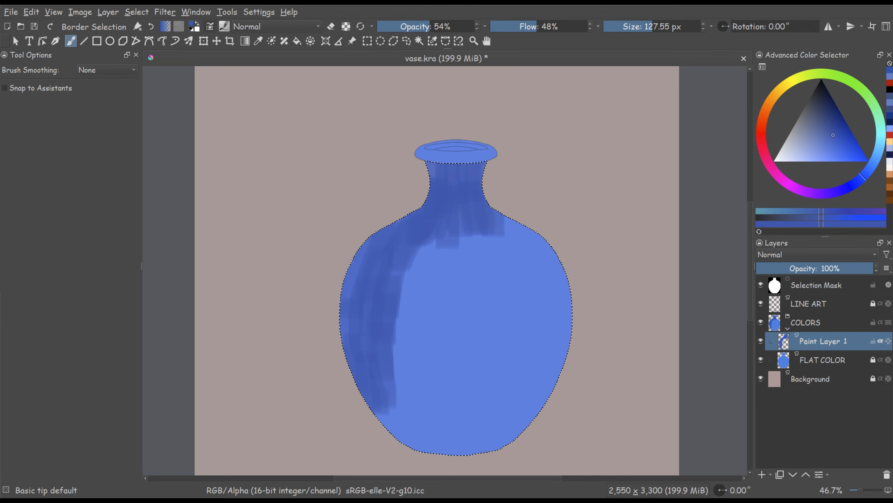
drag(410, 85, 493, 61)
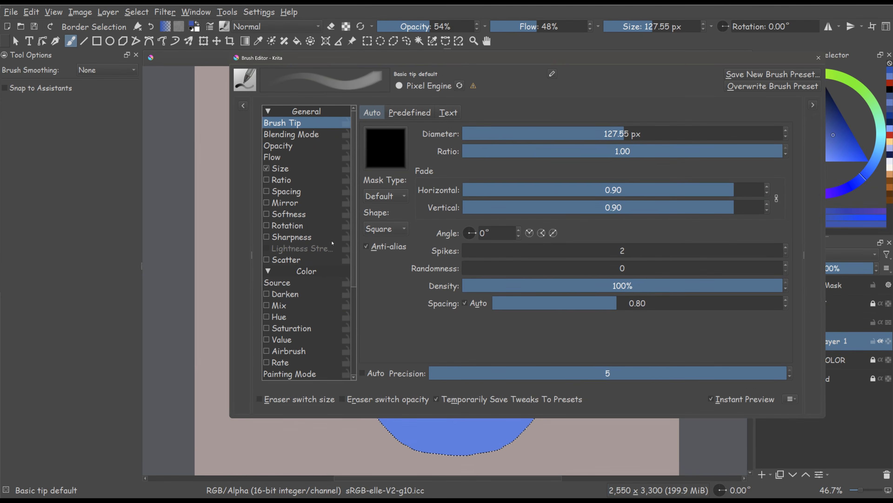
click(282, 225)
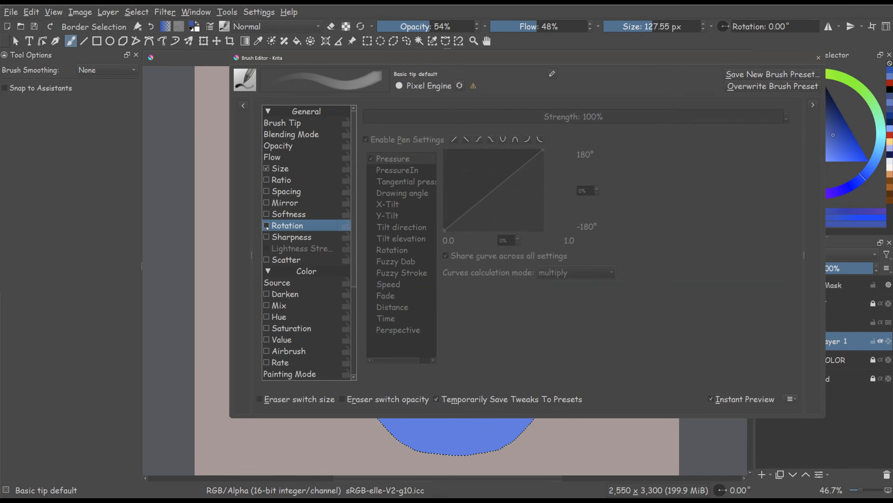
click(267, 226)
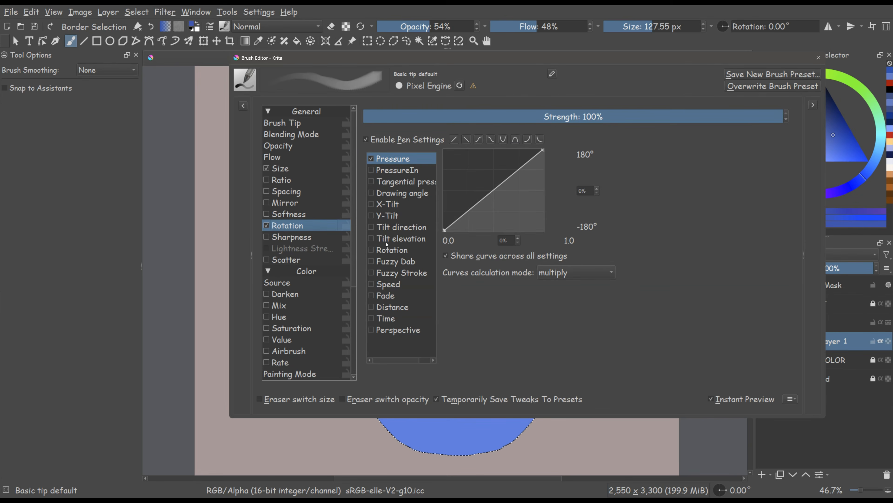
click(372, 204)
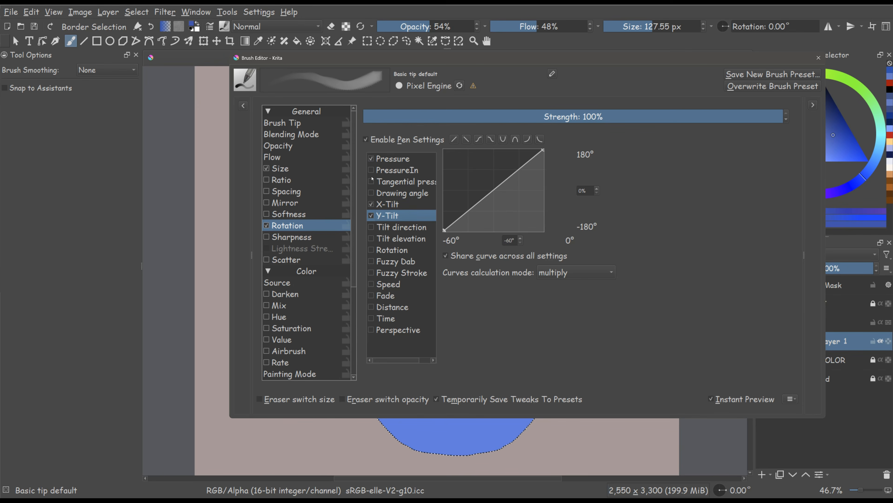
click(372, 159)
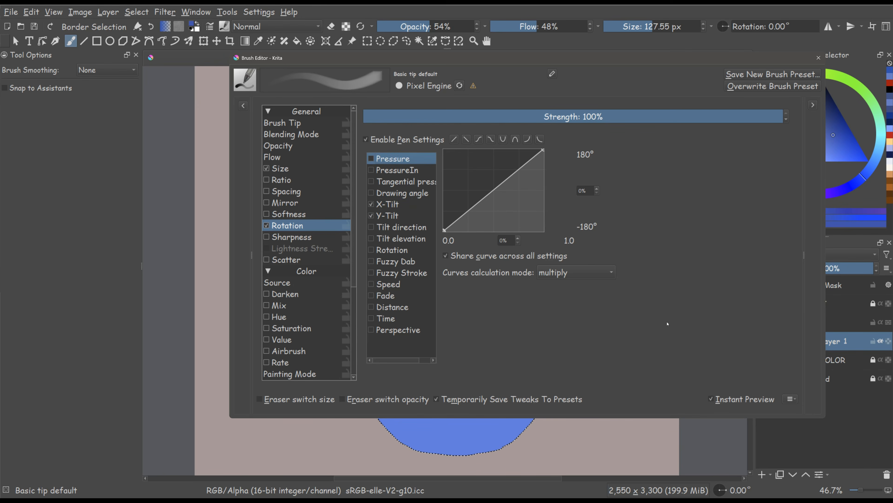
click(819, 57)
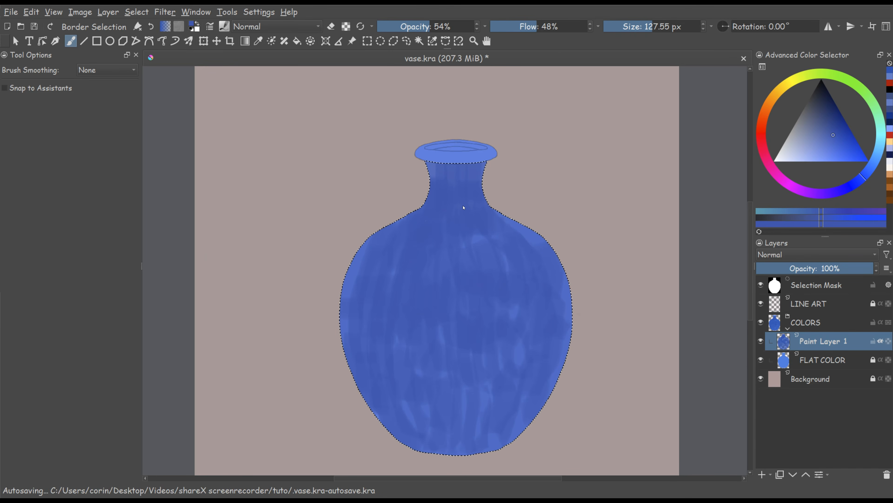
- Set the brush opacity to 33% and flow to 30%, and shade the upper neck with dark blue and a near-black tone under the rim
click(413, 21)
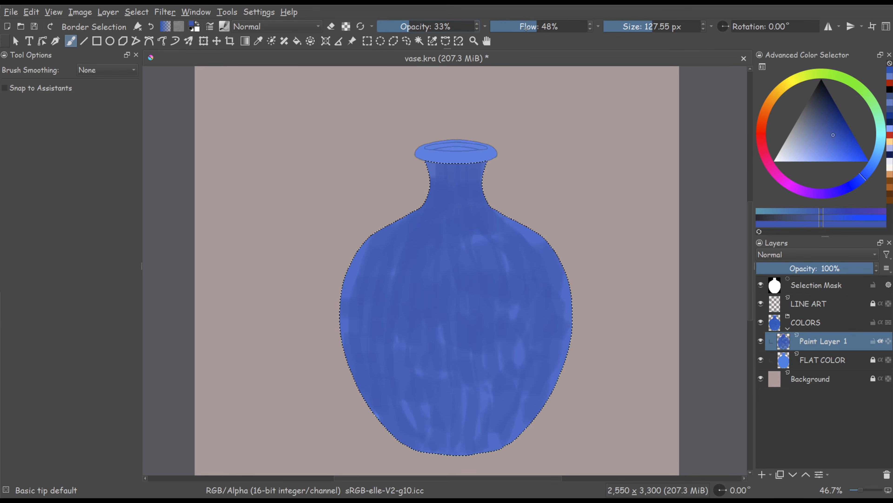
click(522, 21)
click(834, 119)
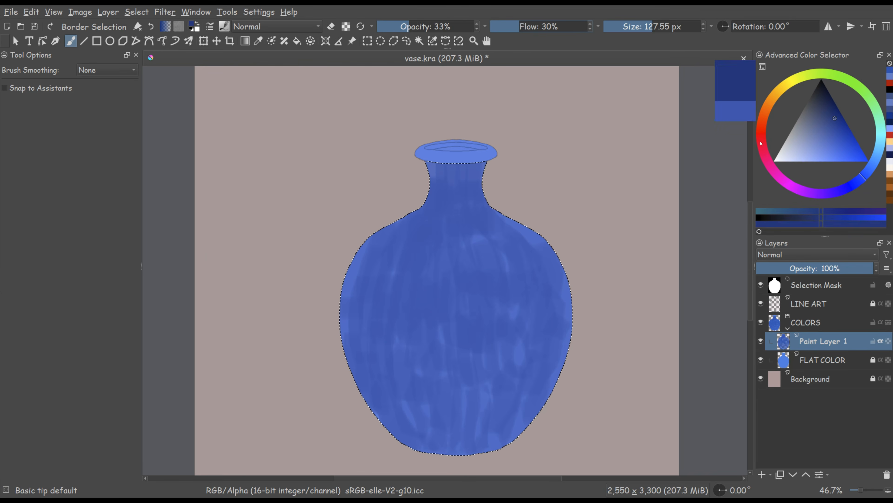
drag(426, 171, 432, 169)
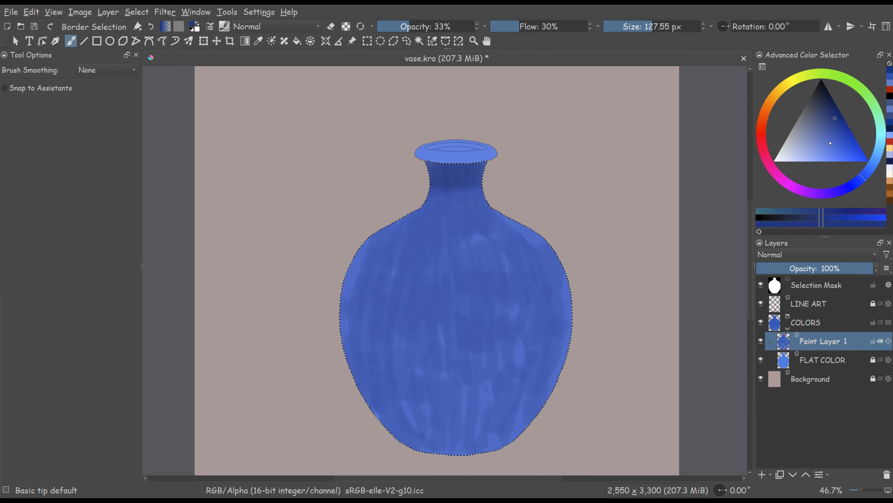
click(825, 94)
click(441, 163)
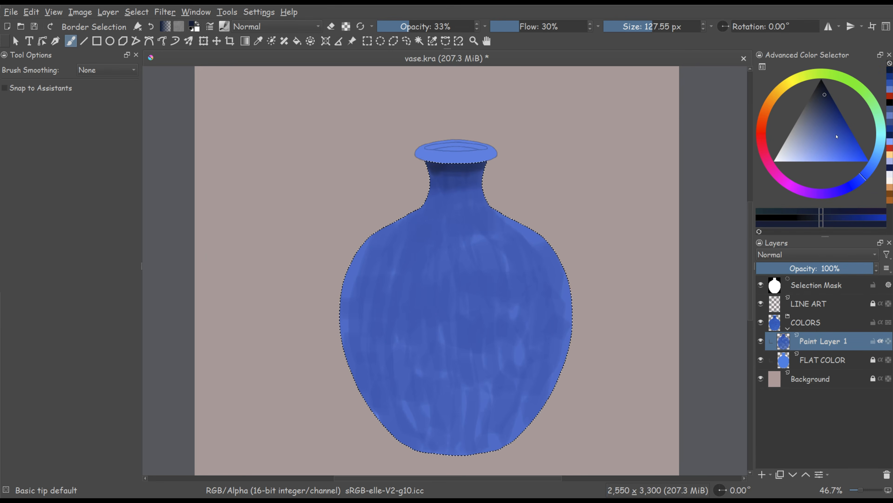
- Shade the neck, right side and lower part of the vase with dark blue, enlarging the brush to 202.53 px for the broader areas
click(834, 122)
drag(452, 201, 471, 205)
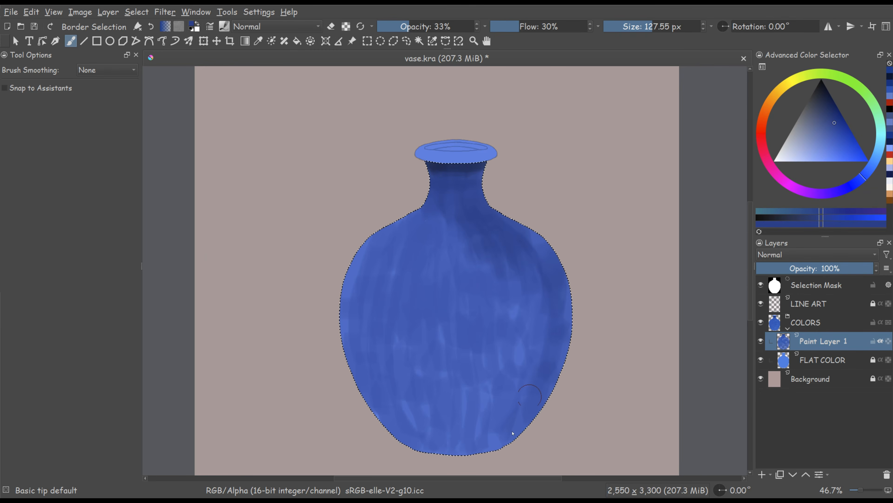
drag(513, 433, 501, 447)
click(660, 26)
mouse_move(511, 397)
mouse_down()
mouse_move(491, 449)
mouse_move(476, 451)
mouse_up()
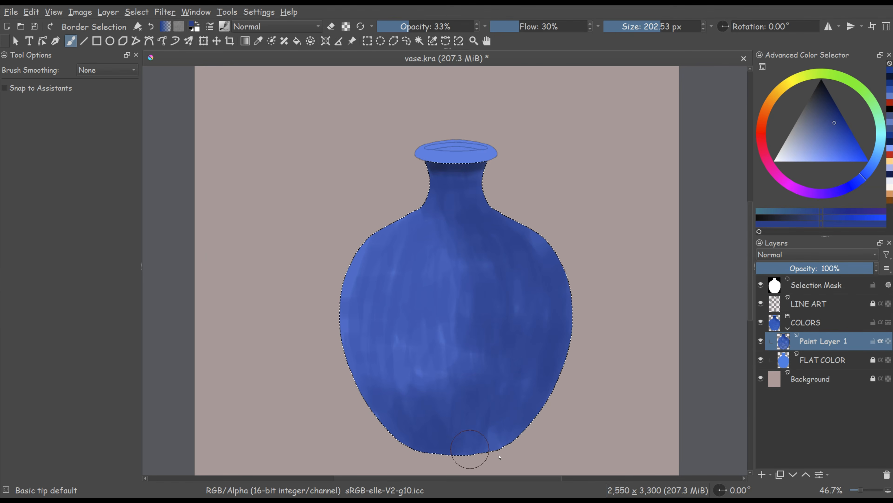
- At 42% opacity, deepen the base, right side and shoulders with darker blue, and blend muted blue over the neck and left body
click(418, 27)
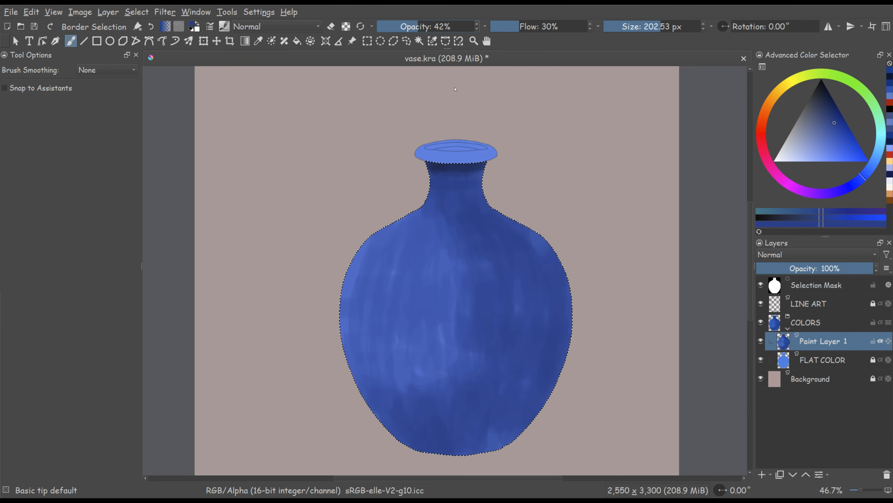
click(835, 116)
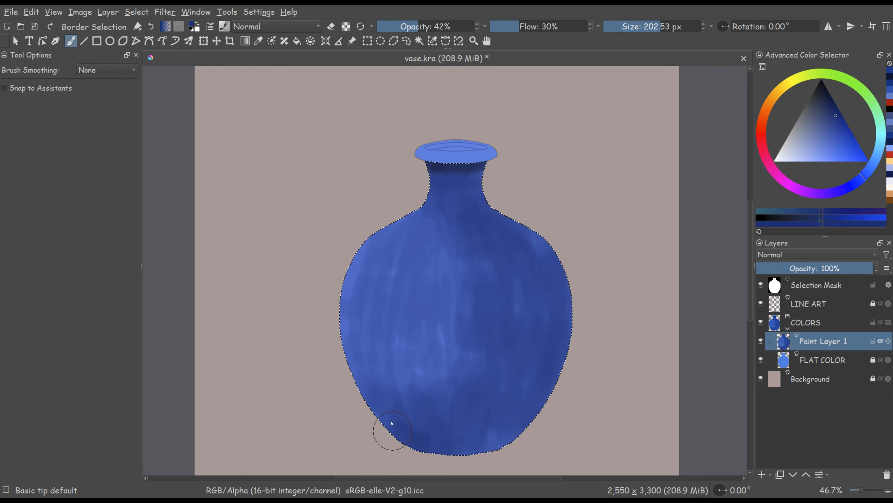
drag(391, 421, 440, 462)
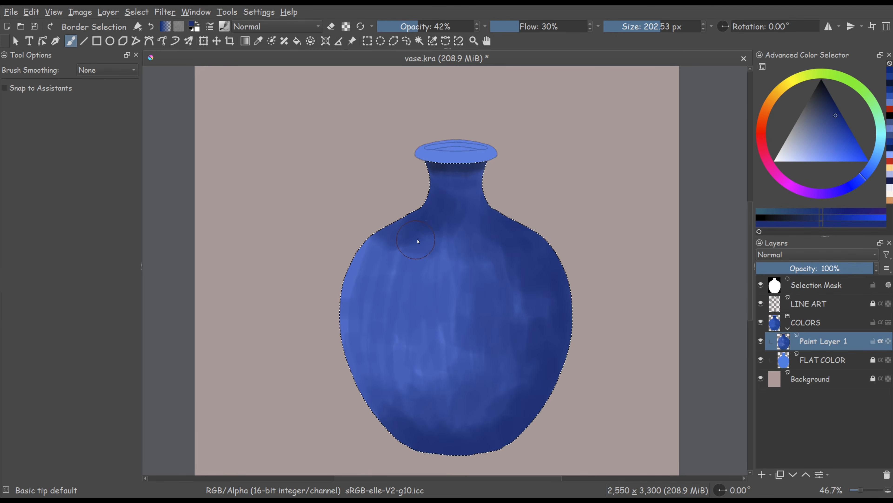
click(829, 125)
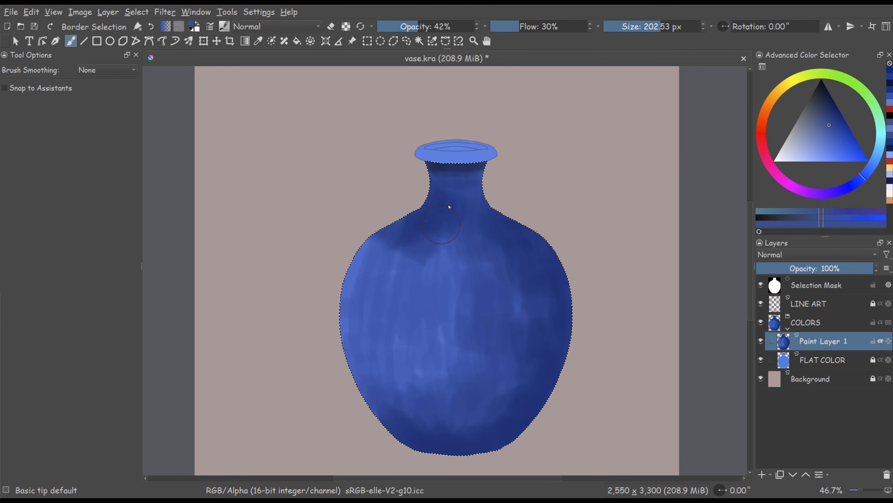
drag(444, 231, 442, 235)
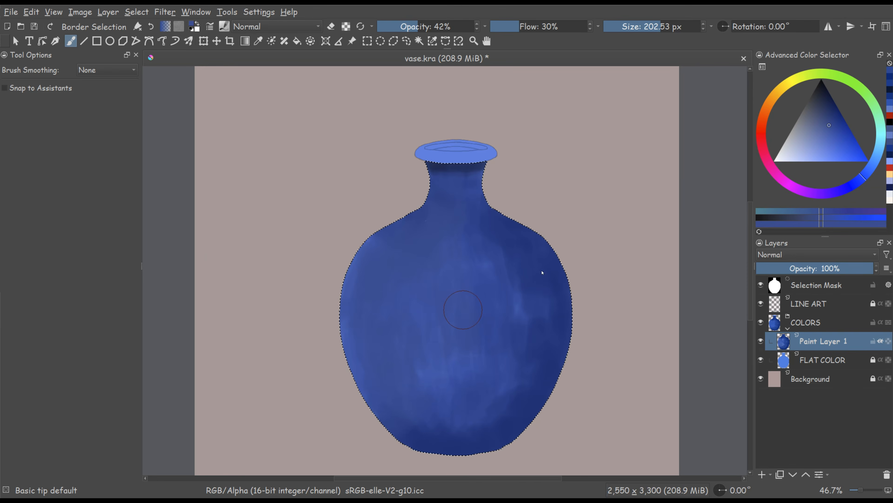
- Lower the brush opacity to 22% and blend dark blue over the neck, shoulders and upper body
click(834, 116)
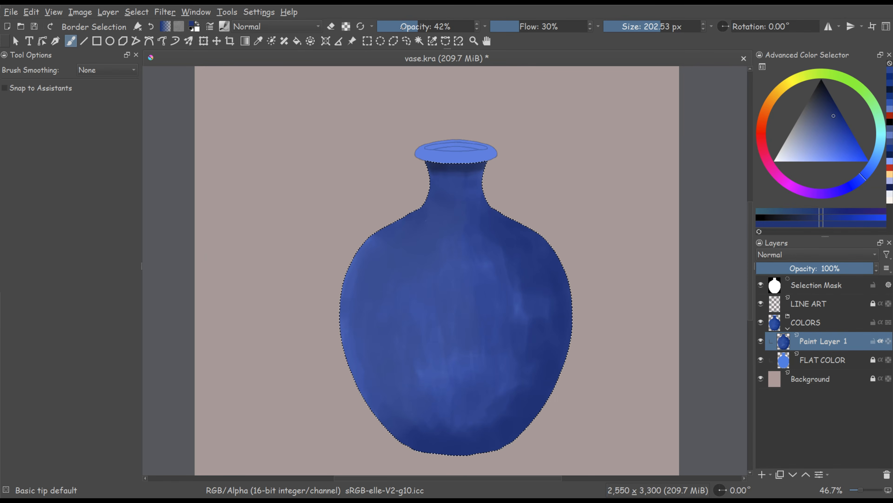
drag(403, 27, 399, 27)
drag(430, 194, 433, 217)
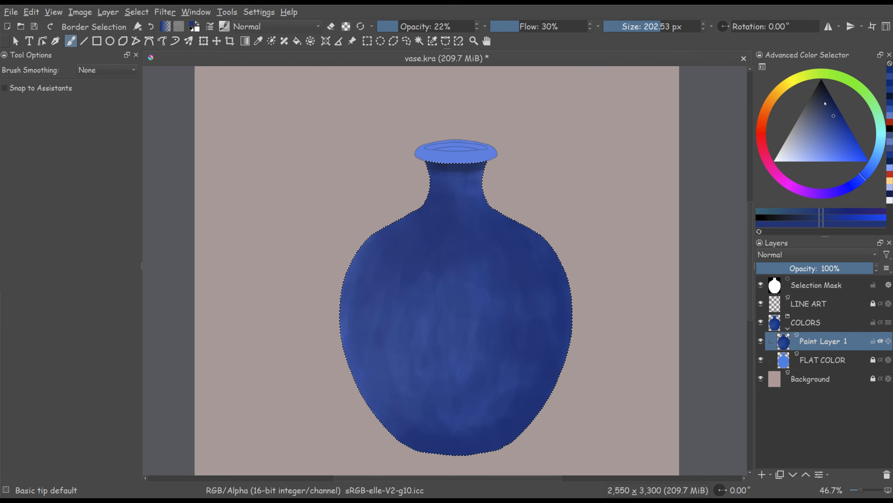
- Build up near-black shadows under the rim, along the base and down the right side, reducing opacity to 11% and flow to 21%
key(d)
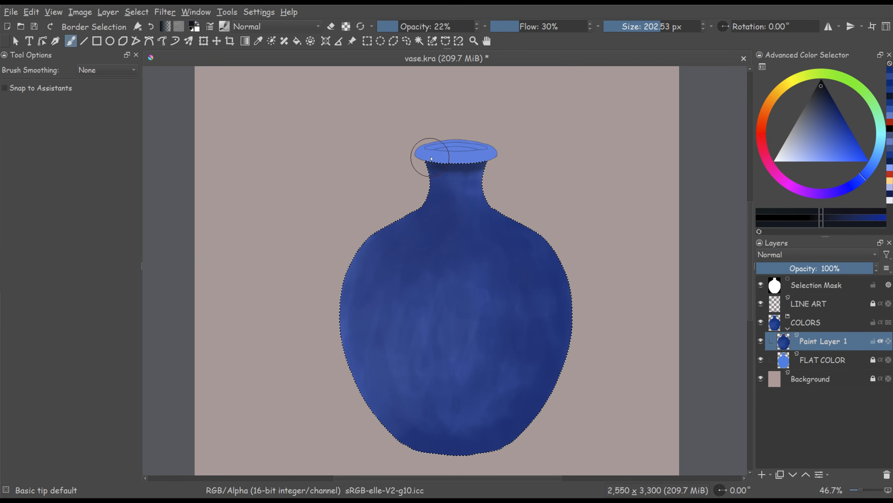
drag(432, 158, 445, 160)
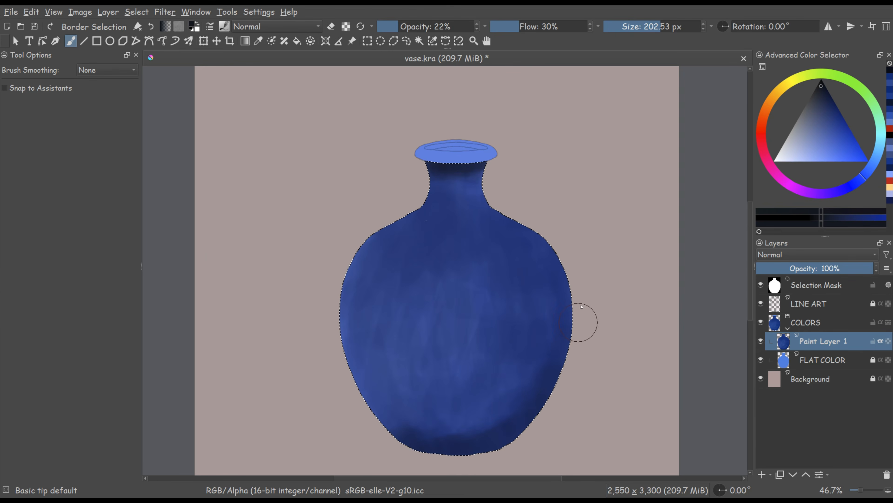
click(388, 26)
click(510, 26)
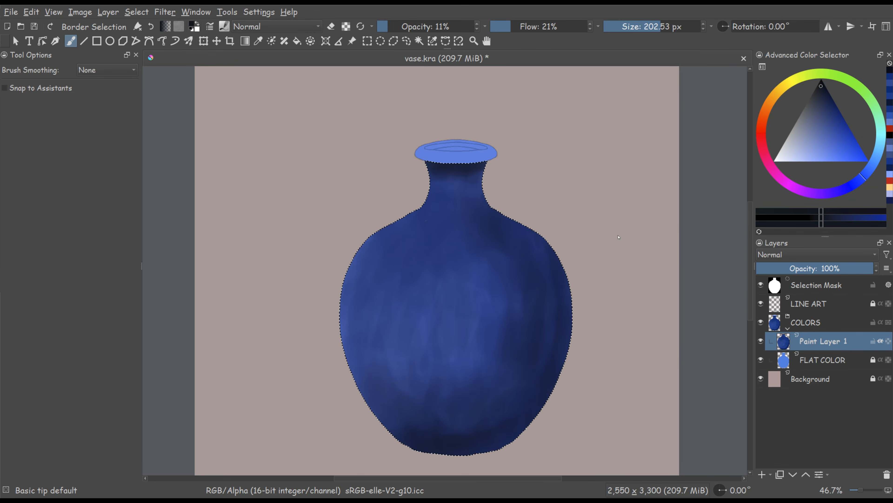
- Paint a broad light blue highlight over the centre and left of the vase's body
click(829, 159)
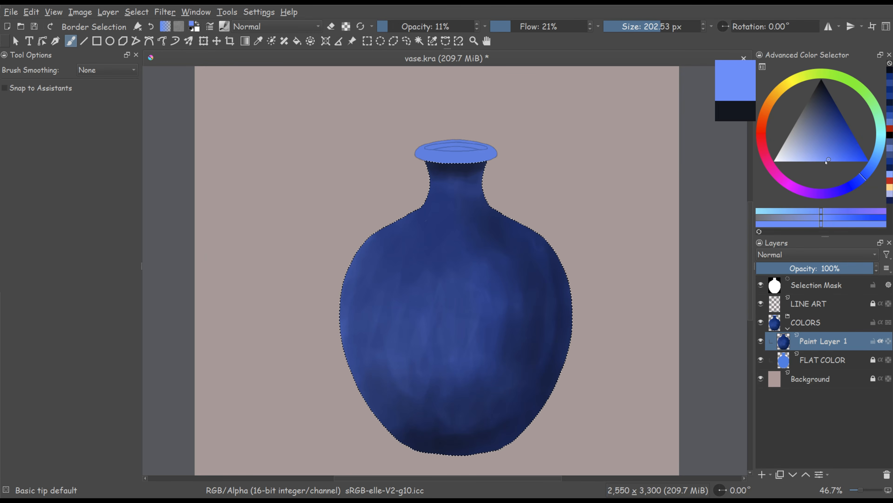
drag(390, 272, 400, 272)
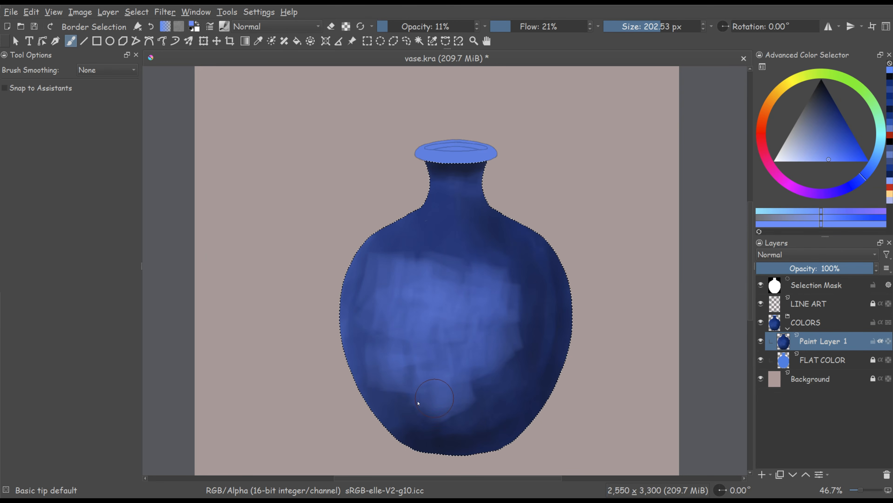
drag(418, 403, 398, 398)
- Soften the body highlight with medium blues, and blend its edges into the shadows with darker blue
click(833, 148)
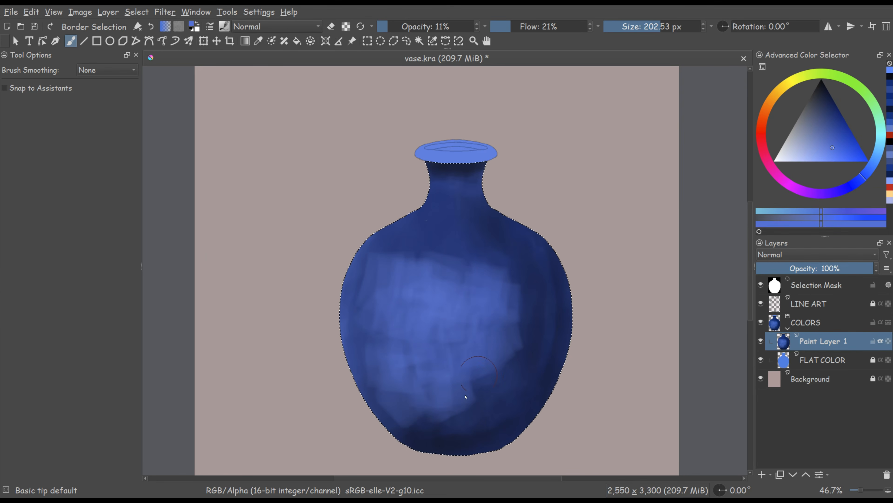
drag(465, 393, 462, 404)
drag(384, 390, 390, 383)
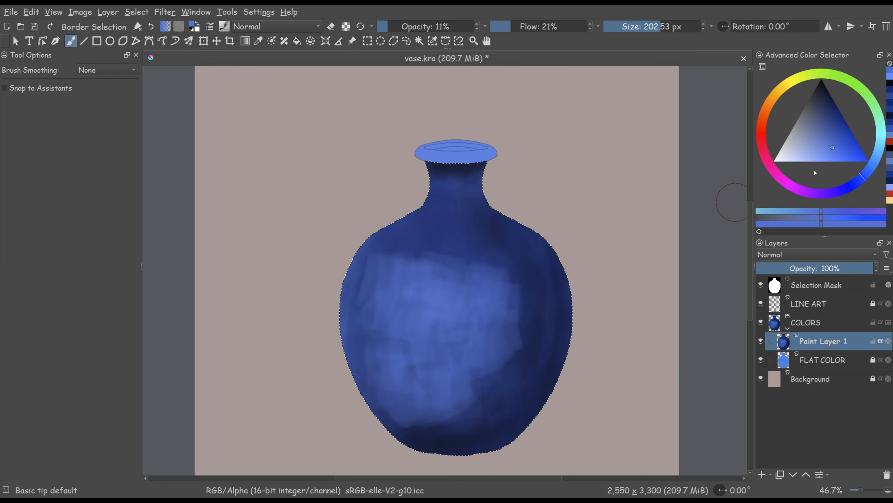
click(839, 138)
mouse_move(459, 407)
mouse_down()
mouse_move(463, 378)
mouse_move(448, 403)
mouse_up()
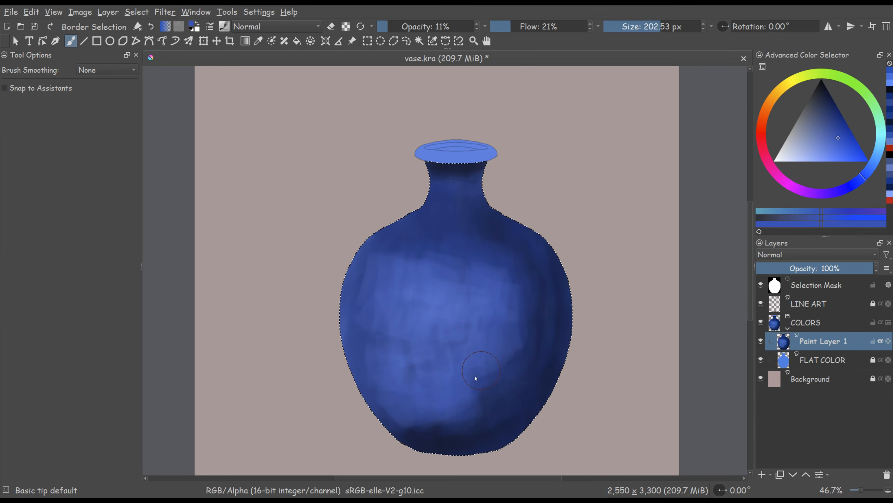
click(836, 123)
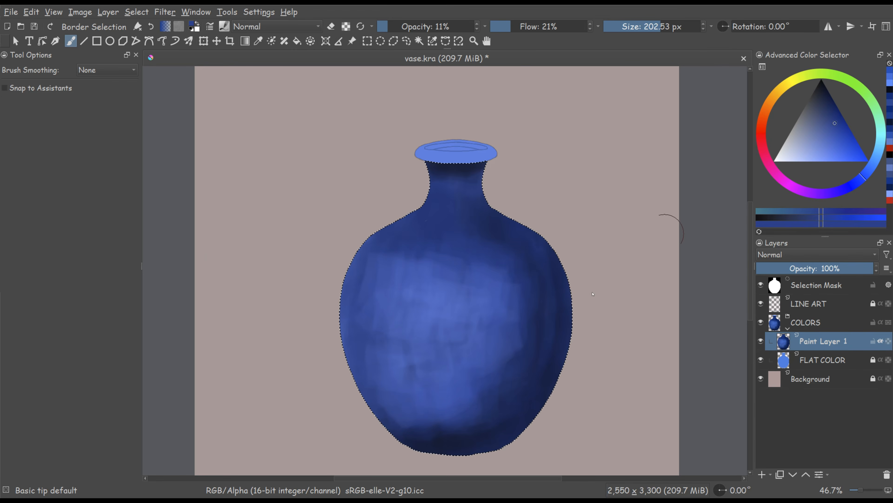
drag(499, 364, 507, 306)
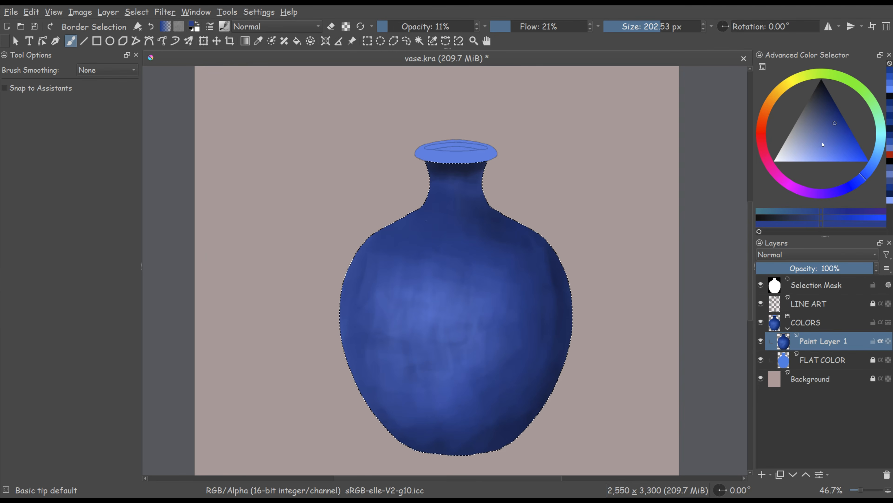
- Lighten the left edge, neck and base of the vase with muted and paler blues, reducing the brush flow to 14%
click(823, 149)
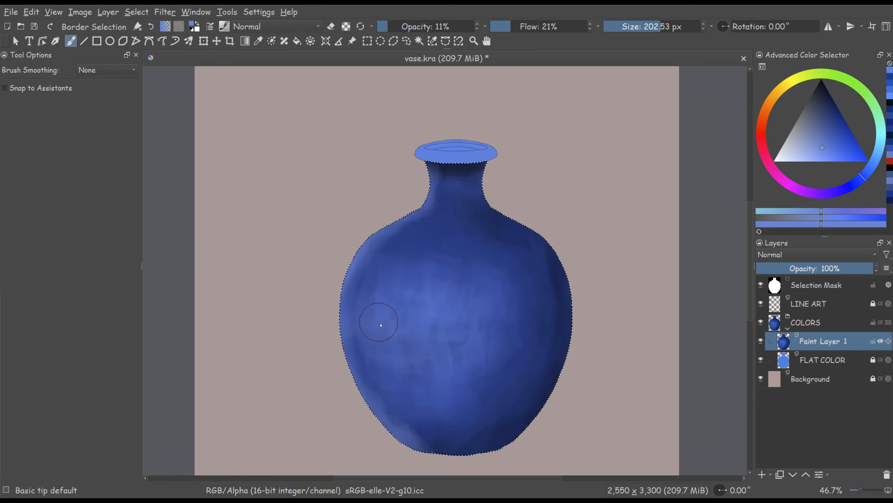
click(811, 158)
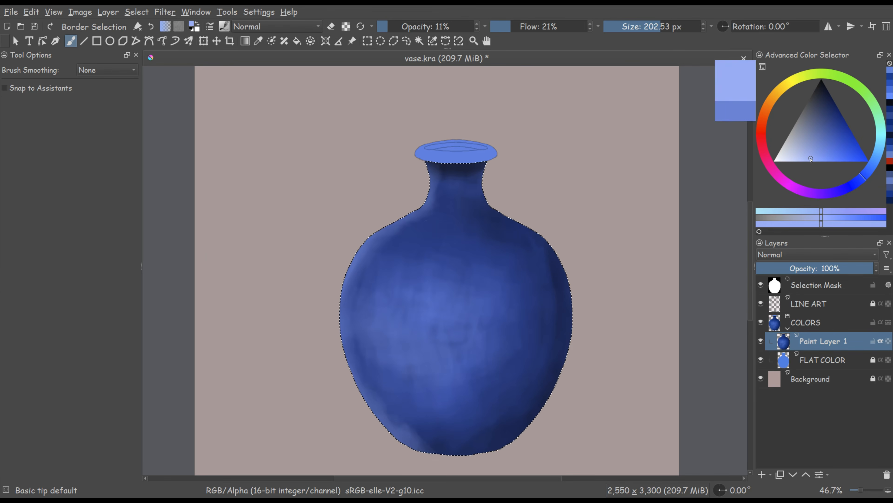
click(503, 26)
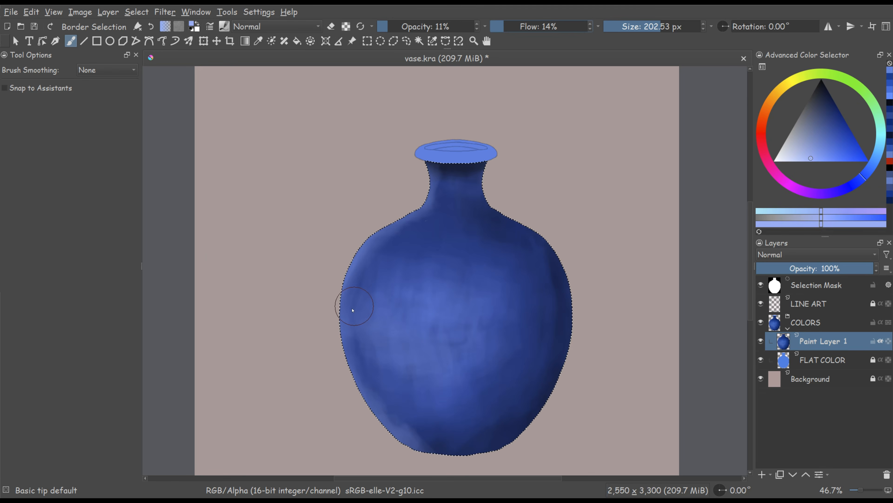
drag(353, 310, 353, 316)
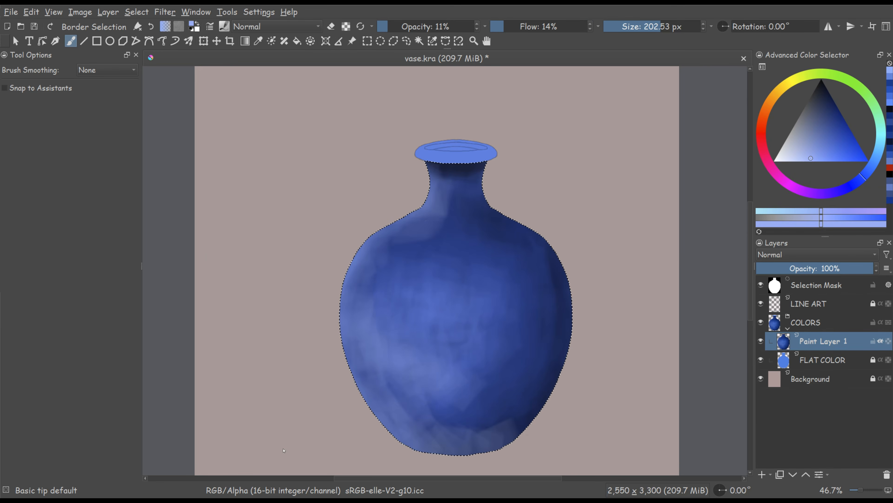
- Paint a very pale blue highlight on the body's left side, and thin edge highlights along the left contour with a 29.92 px brush
click(794, 160)
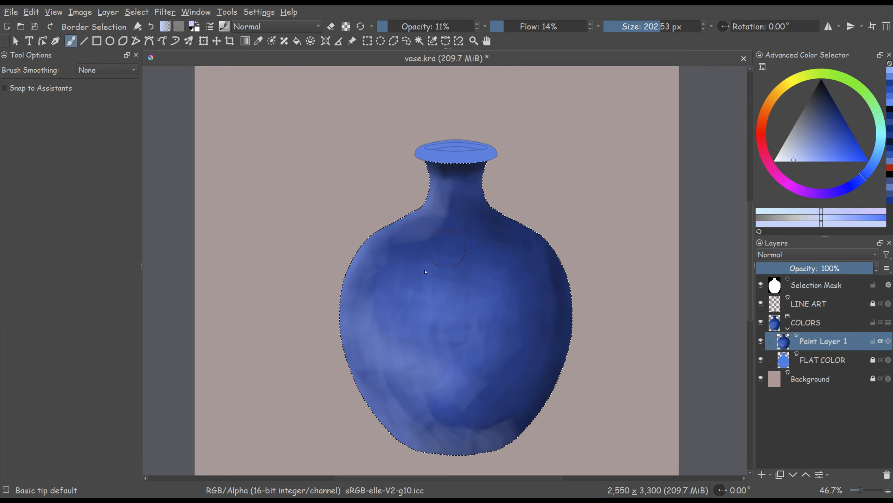
drag(397, 307, 389, 334)
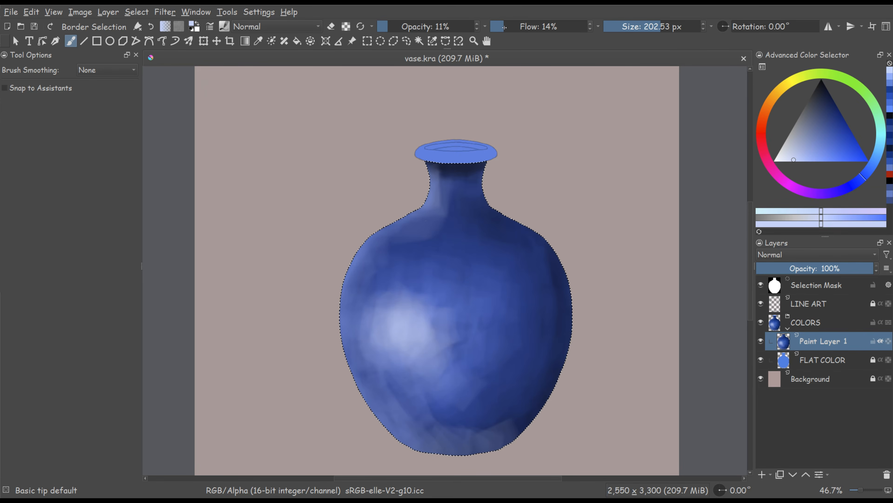
click(624, 26)
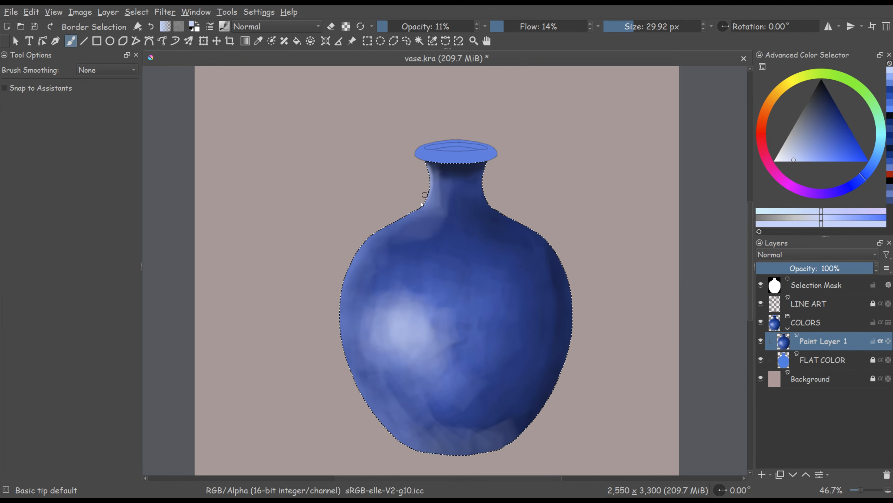
drag(358, 254, 353, 258)
drag(430, 171, 430, 192)
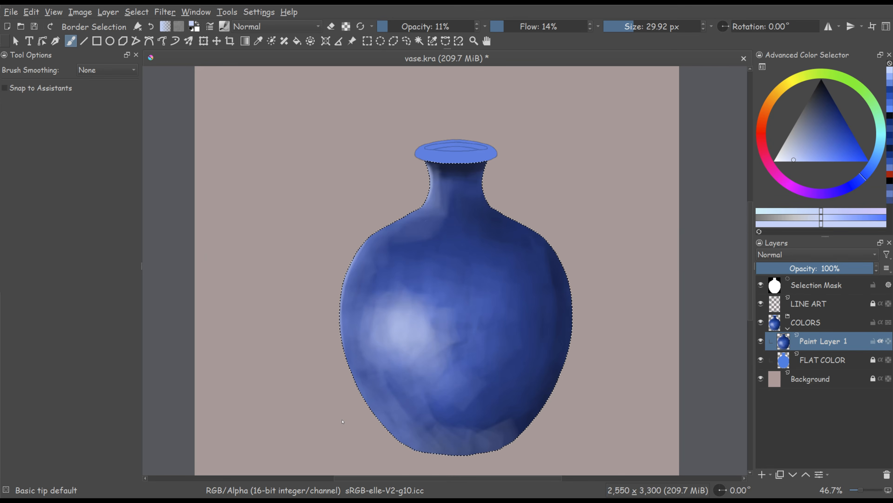
- Paint a soft greyish-blue highlight on the body's upper right at 19% opacity, increasing the brush size from 76.05 to 92.98 and 225.01 px
click(813, 133)
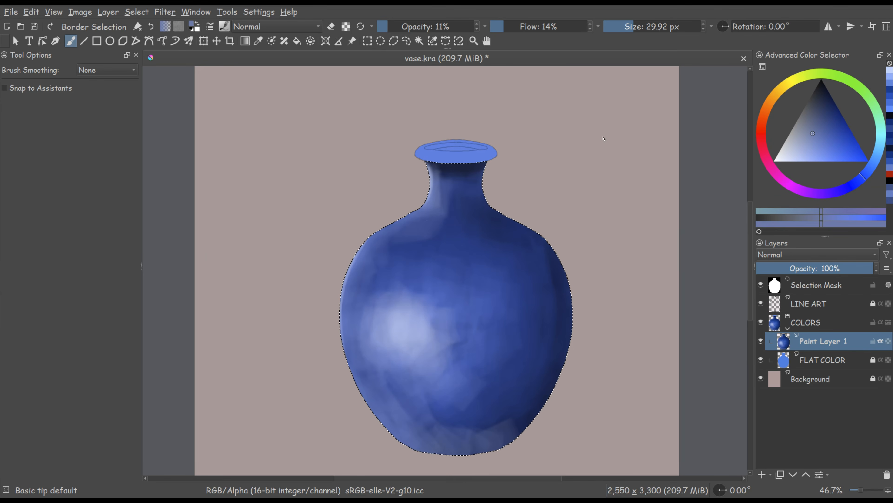
click(397, 25)
click(649, 26)
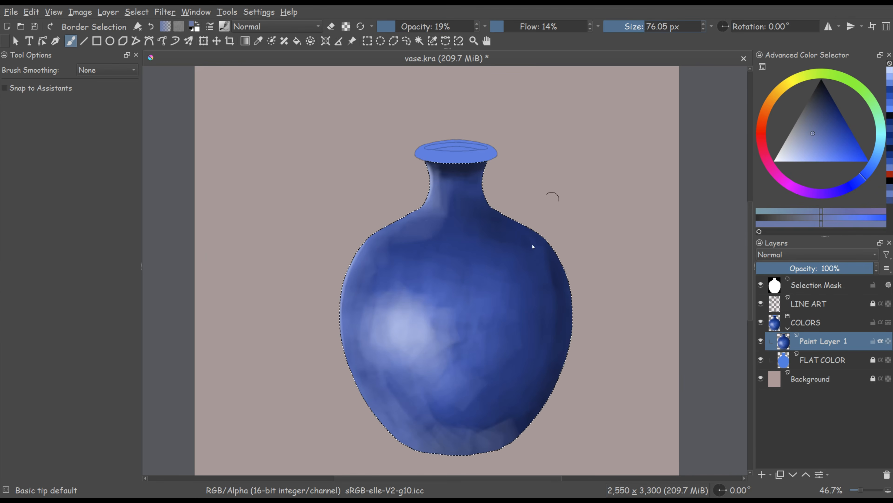
drag(518, 282, 522, 287)
click(648, 26)
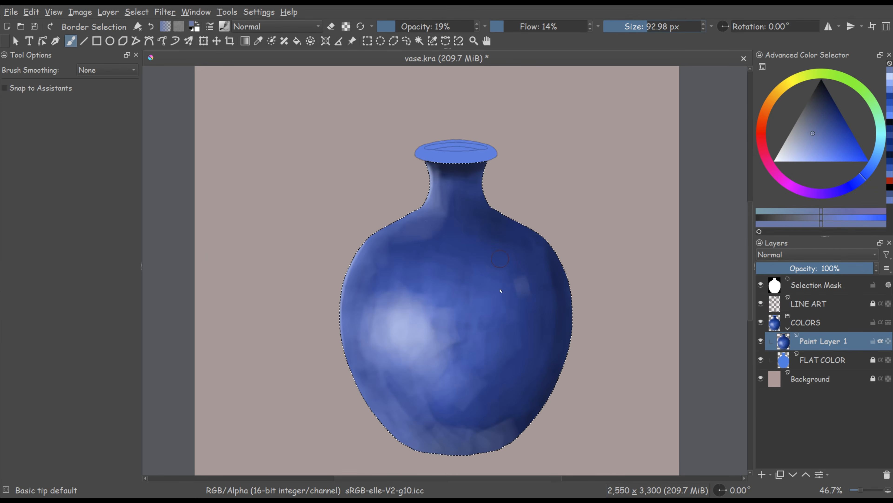
click(662, 26)
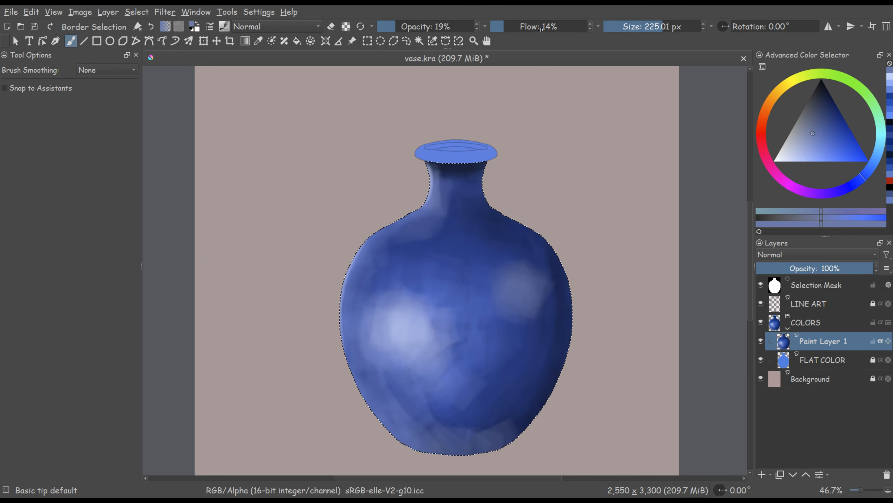
- Paint a pale blue core in the body's upper-right highlight, trying 24.26 and 37.80 px brushes before using 63.29 and 115.21 px
click(634, 25)
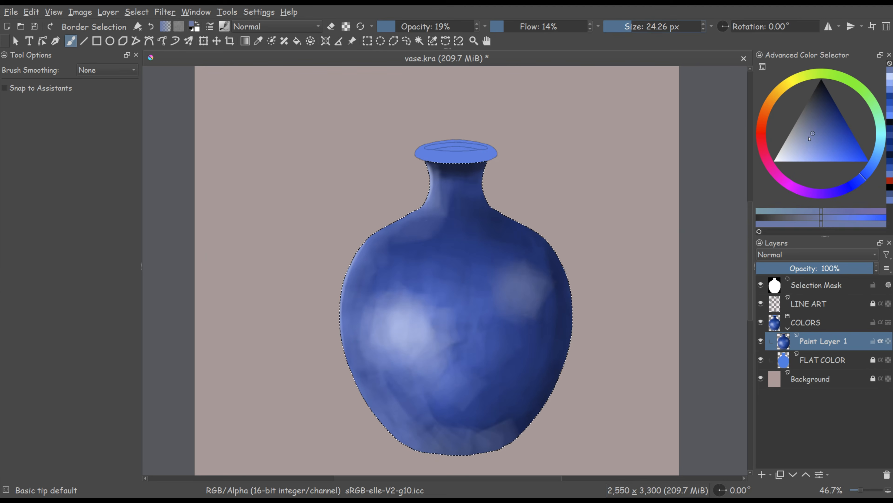
click(797, 155)
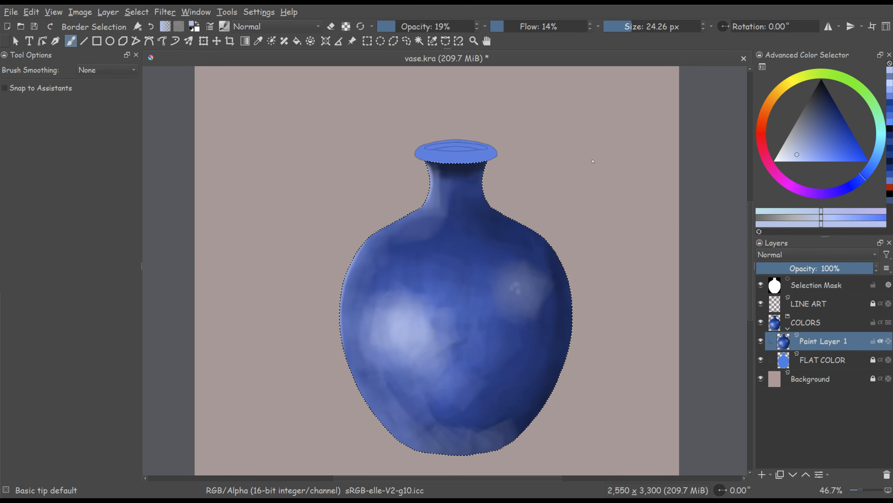
click(636, 26)
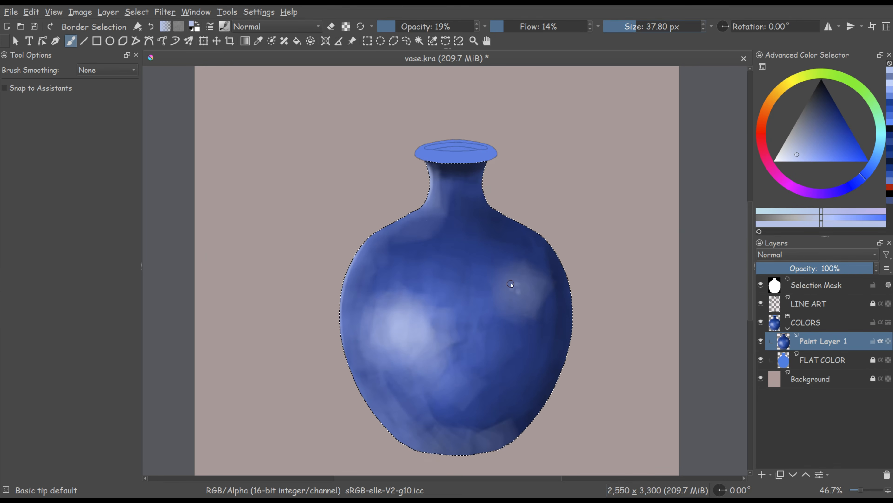
drag(511, 284, 511, 293)
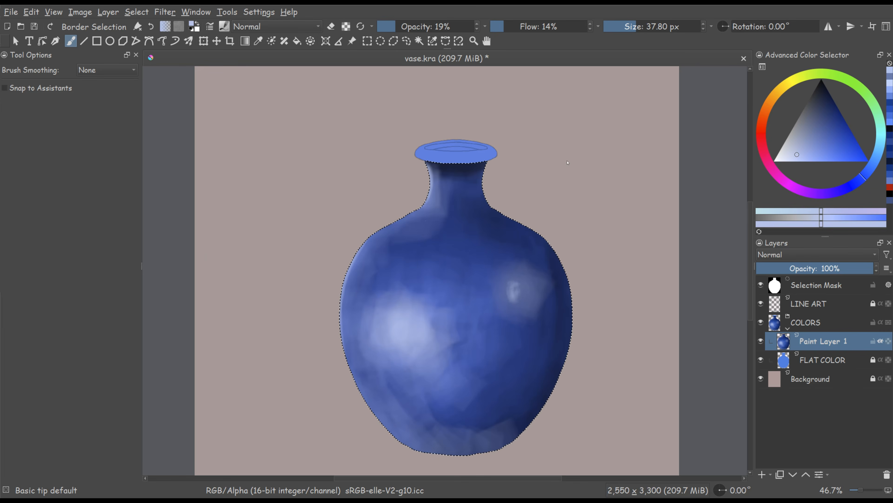
click(645, 26)
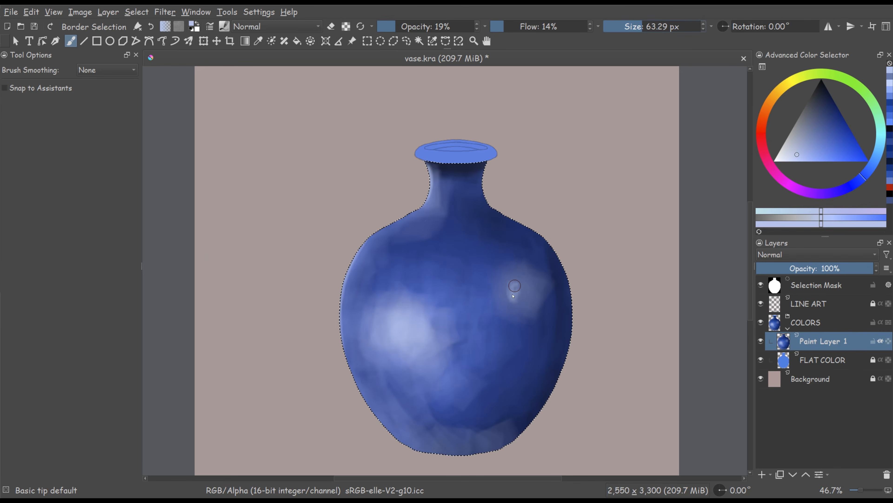
click(650, 26)
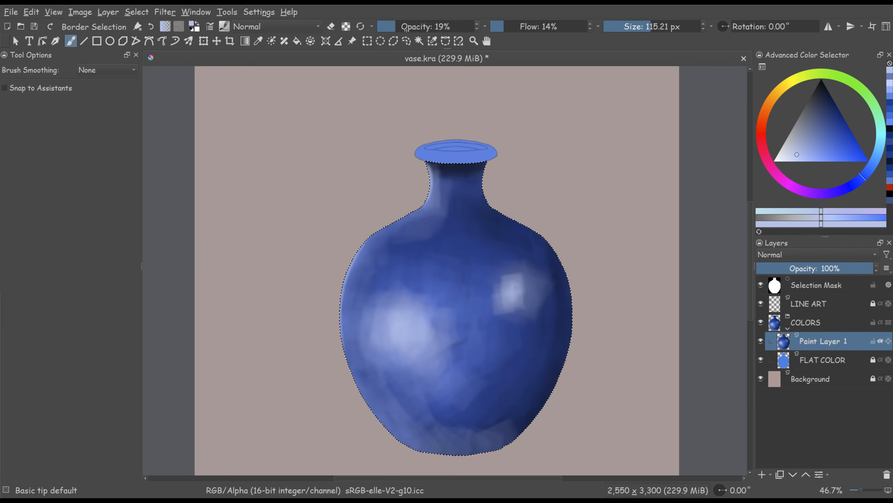
- Paint near-white centres in both body highlights, and soften the edges of the upper-right highlight with medium and darker blues
click(782, 161)
drag(510, 292, 510, 295)
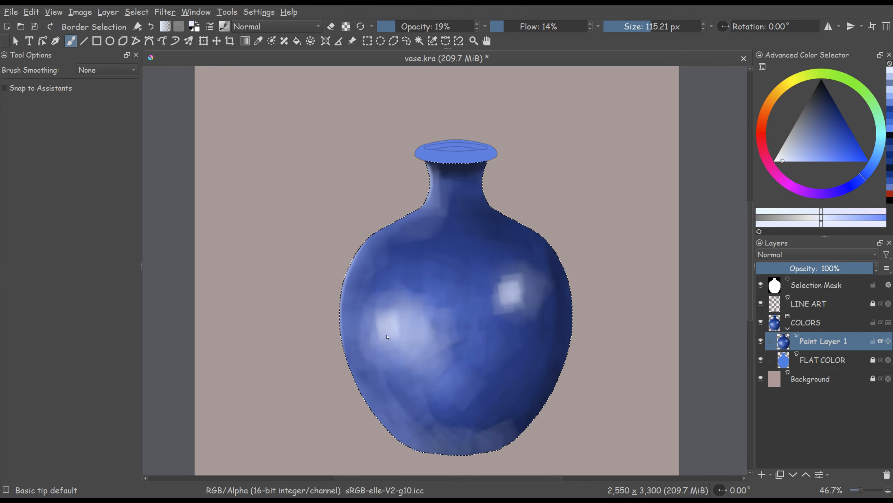
click(823, 135)
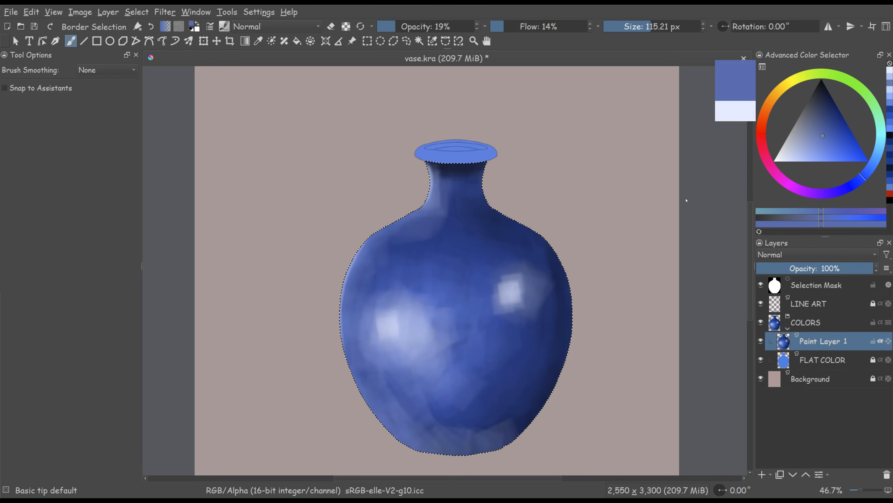
drag(496, 299, 498, 300)
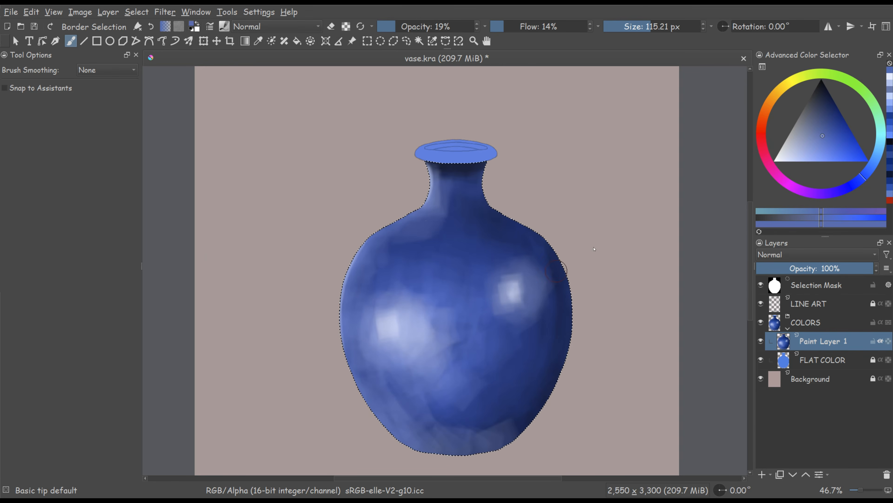
click(830, 127)
click(535, 297)
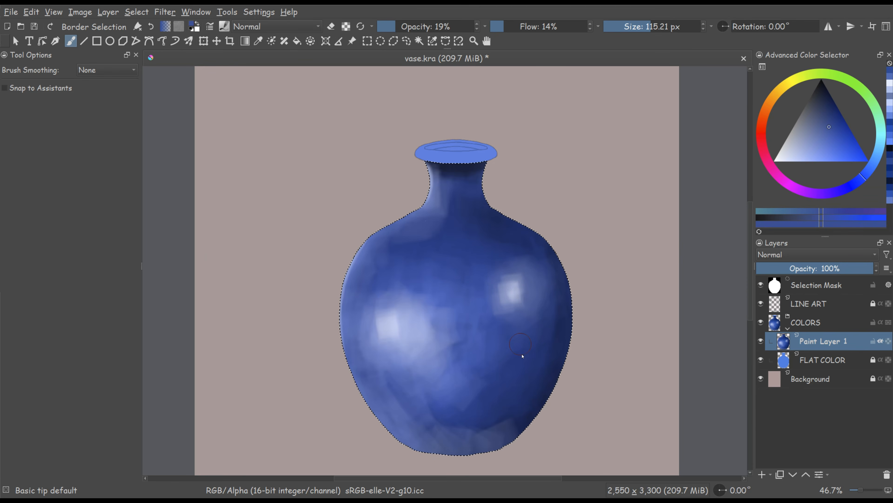
- Blend the body's lower right with darker blues using a 215.83 px brush, and repaint the upper-right highlight near-white at 100.95 px
click(662, 26)
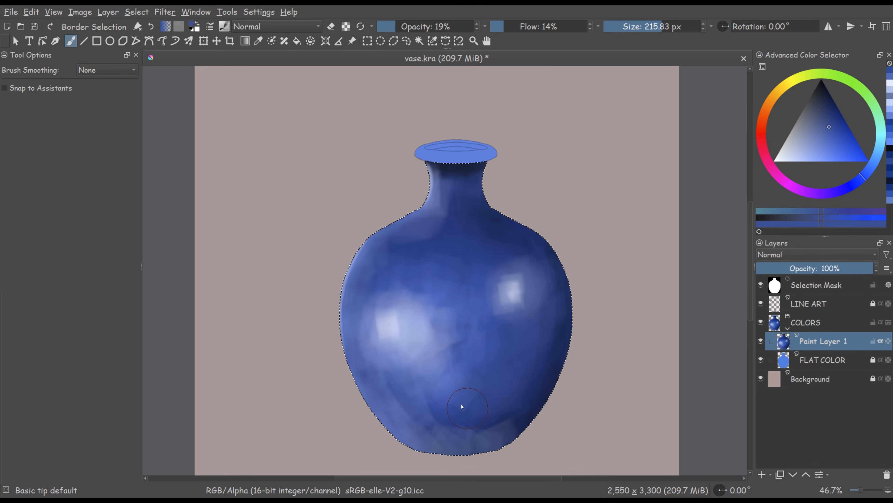
click(835, 110)
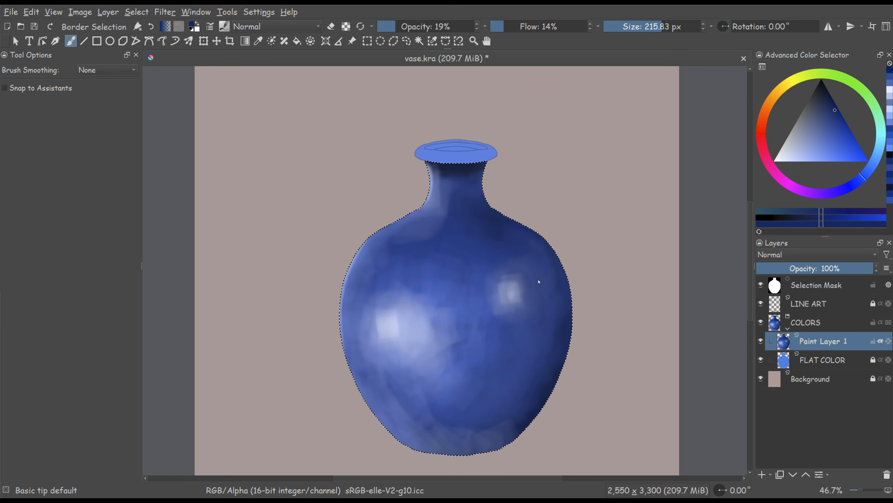
click(779, 160)
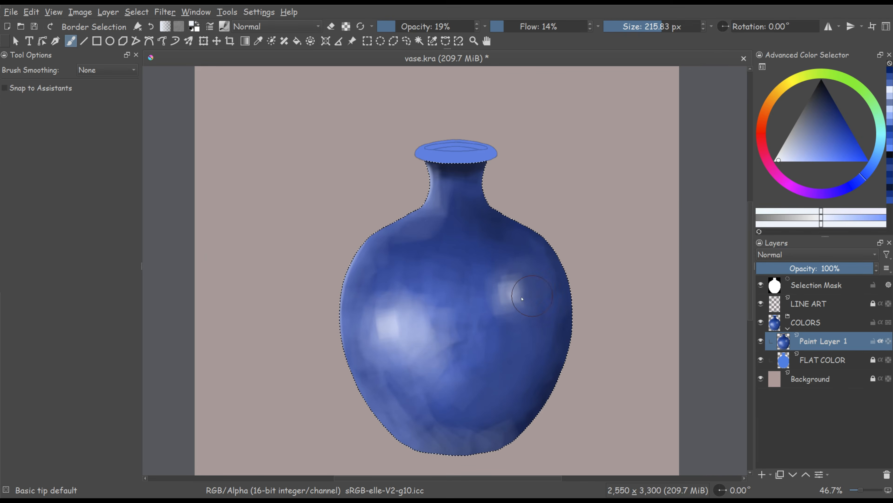
drag(528, 294, 509, 299)
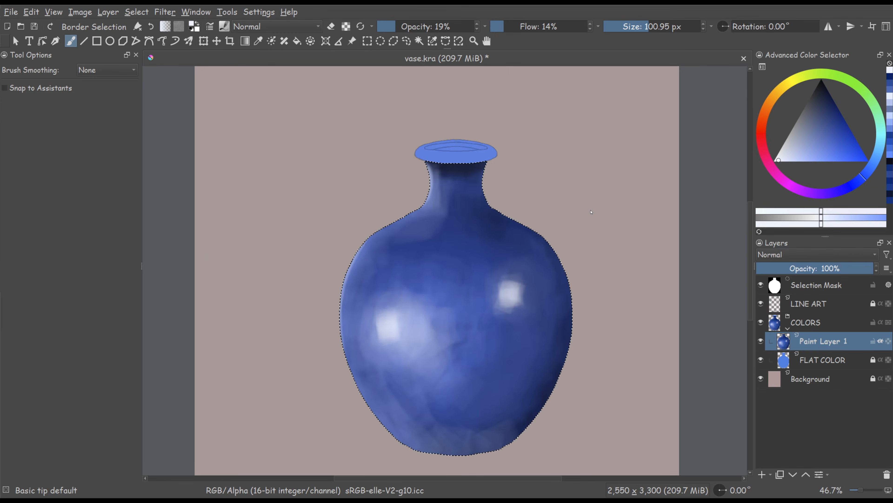
- Rename the shaded paint layer as BLUES
double_click(818, 346)
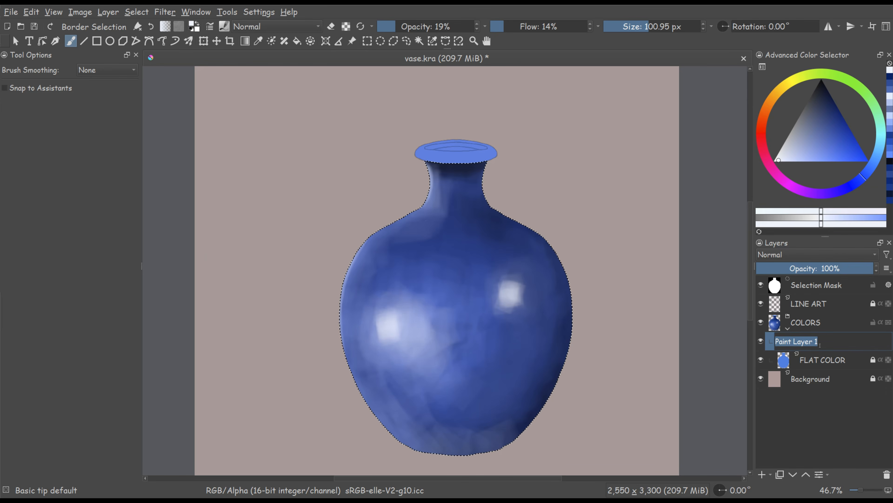
text(BLUES)
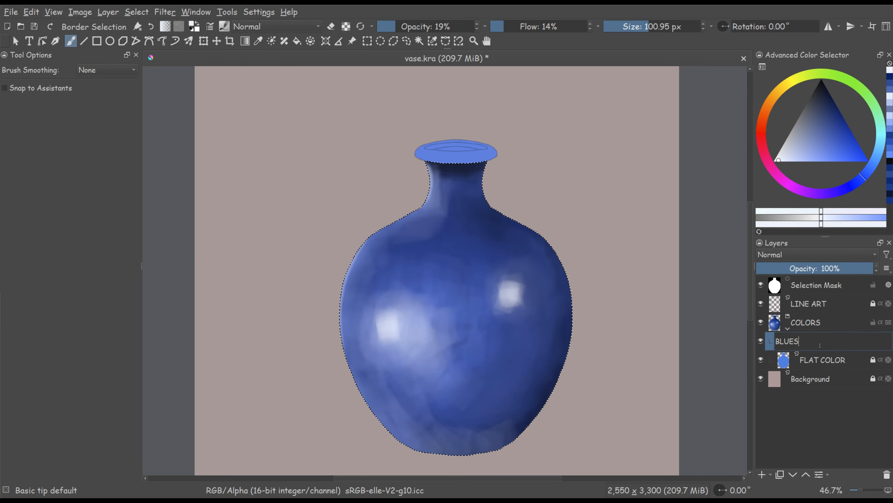
key(Return)
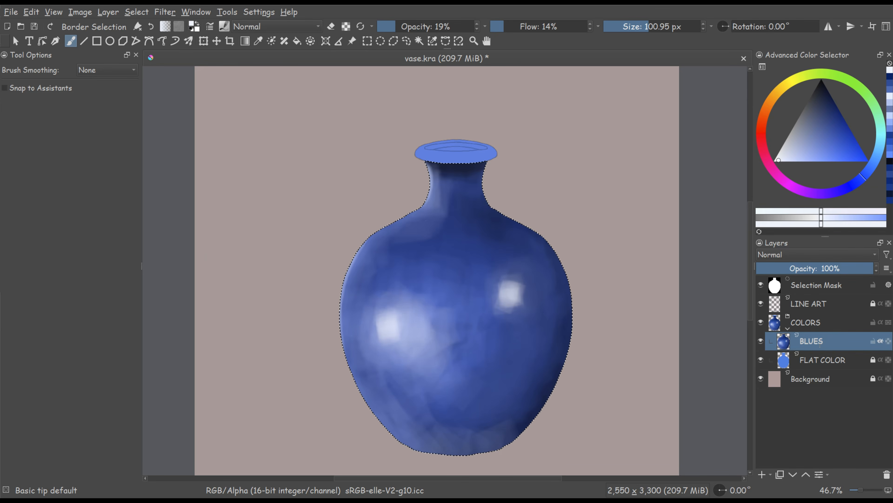
- Add a paint layer above BLUES with inherited alpha and the Overlay blending mode
click(762, 475)
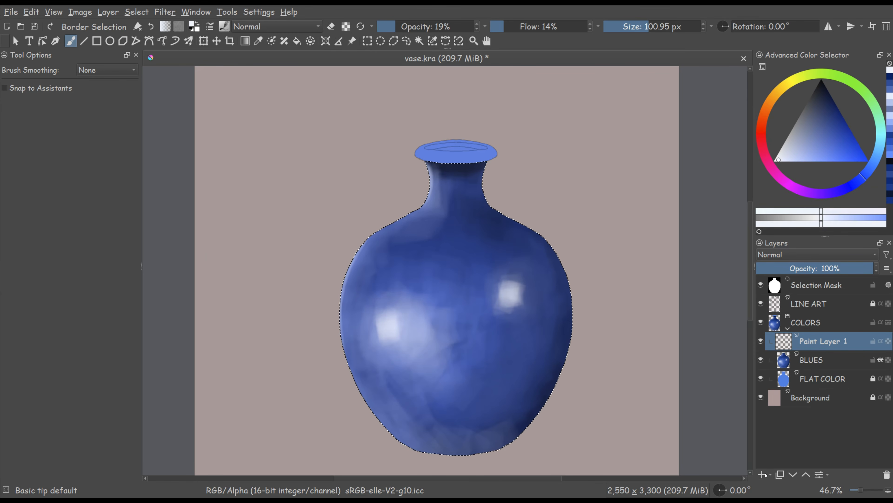
click(880, 342)
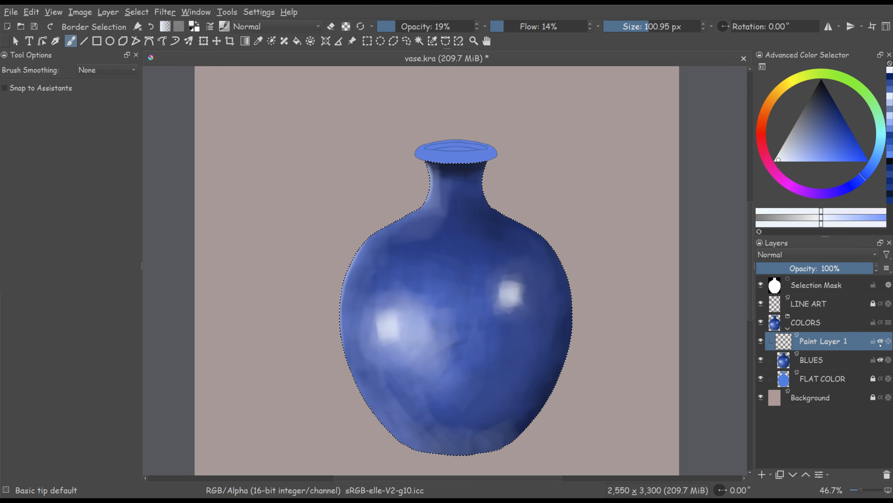
click(794, 254)
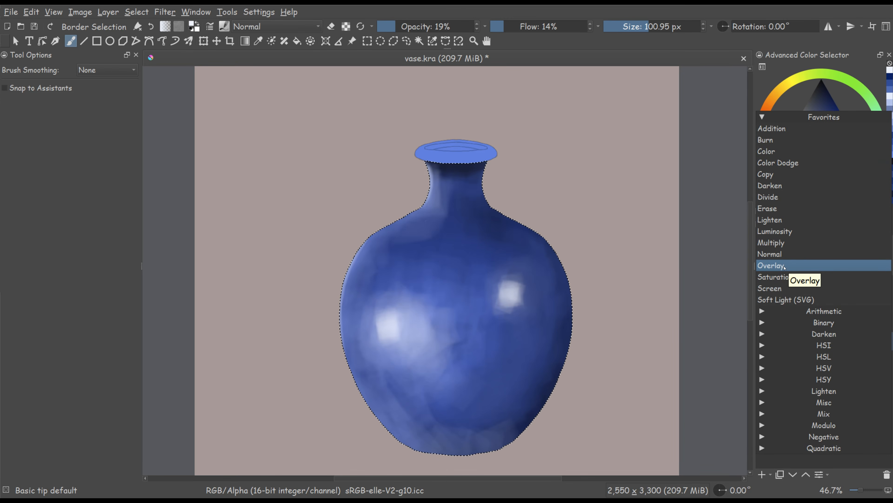
click(784, 267)
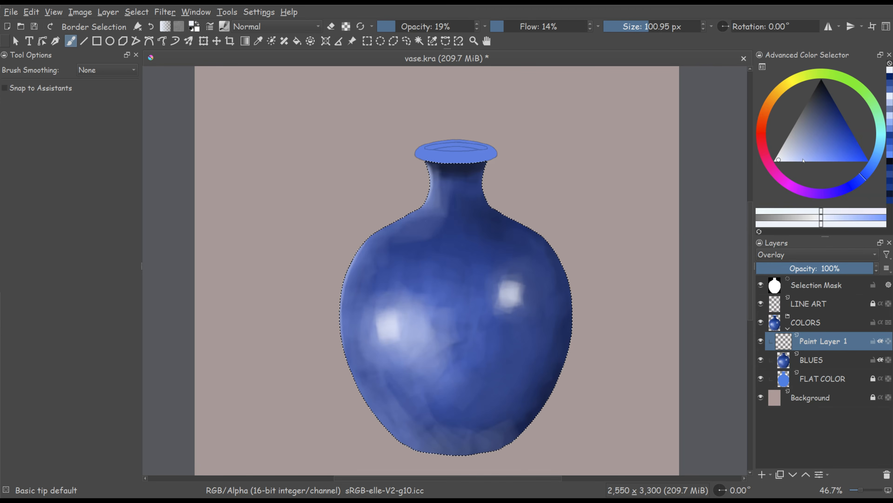
- Paint a light blue glow over the vase's left and centre at 40% opacity and 38% flow with a 202.53 px brush
drag(832, 158, 811, 160)
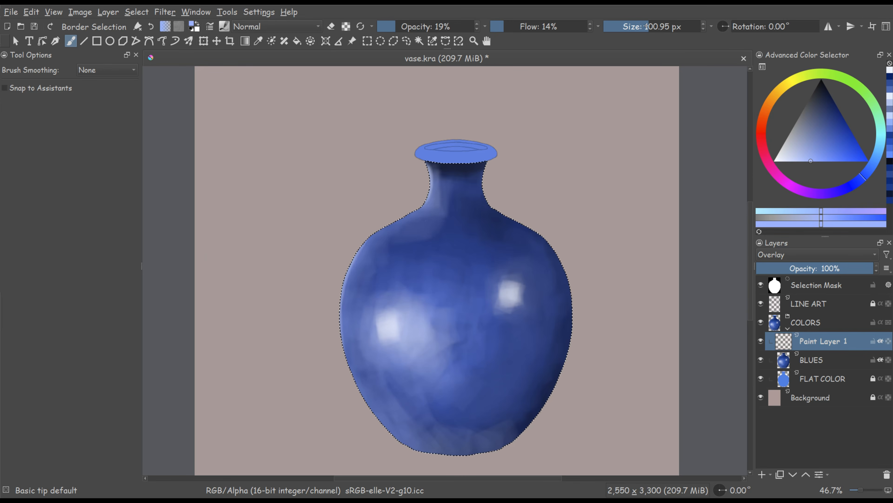
drag(395, 26, 417, 27)
drag(506, 26, 530, 27)
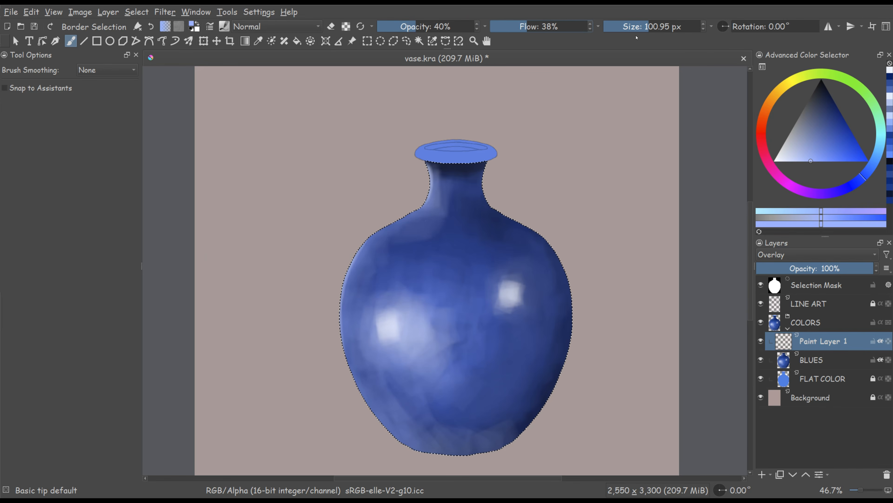
click(661, 27)
drag(416, 310, 402, 333)
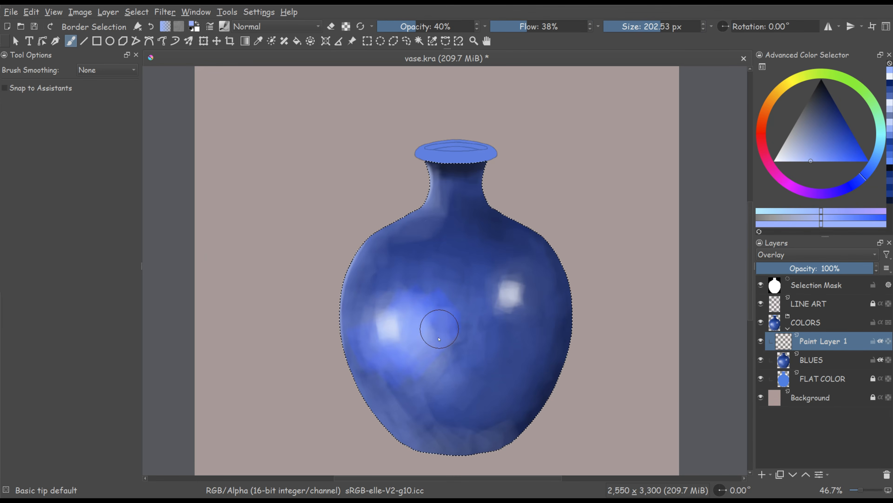
drag(439, 339, 432, 373)
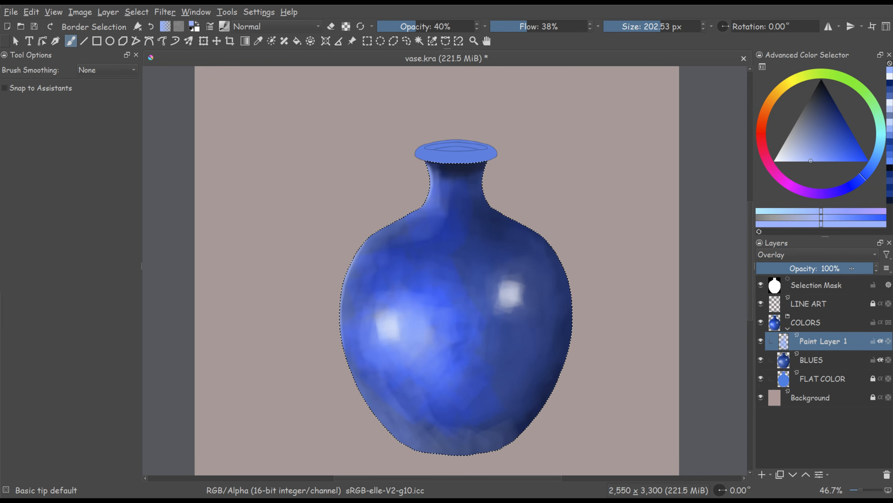
- Set the Overlay layer's opacity to 61% and rename it as SHINE
drag(852, 268, 826, 266)
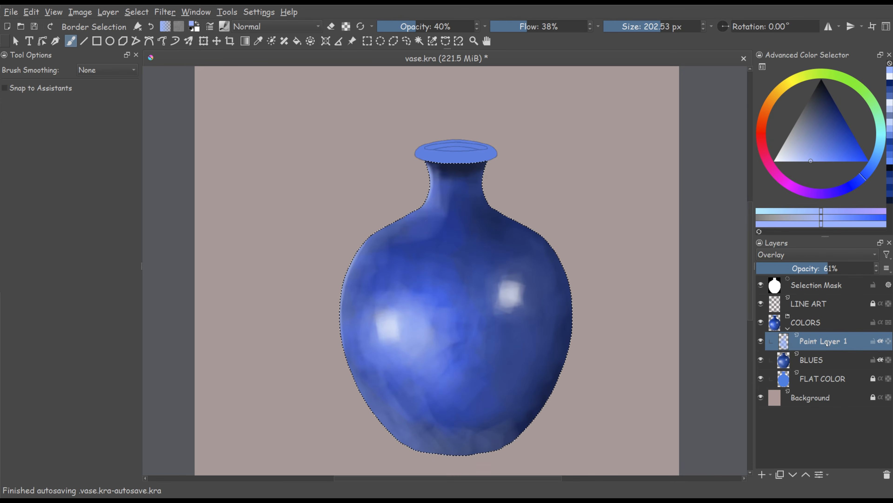
double_click(827, 342)
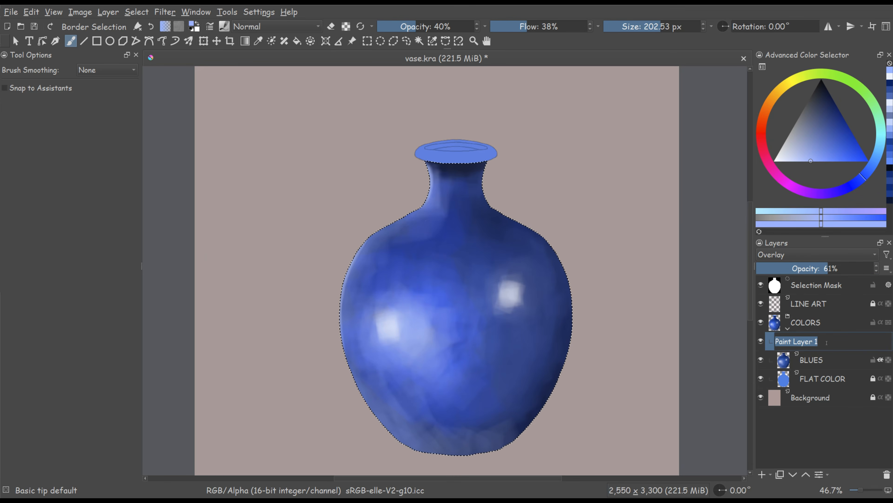
text(SHINE)
key(Return)
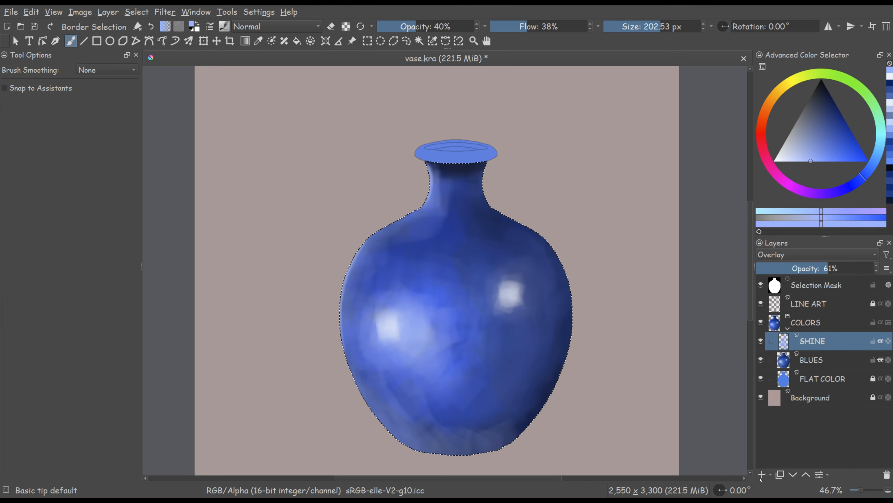
- Add a paint layer above SHINE with inherited alpha and the Multiply blending mode
click(761, 475)
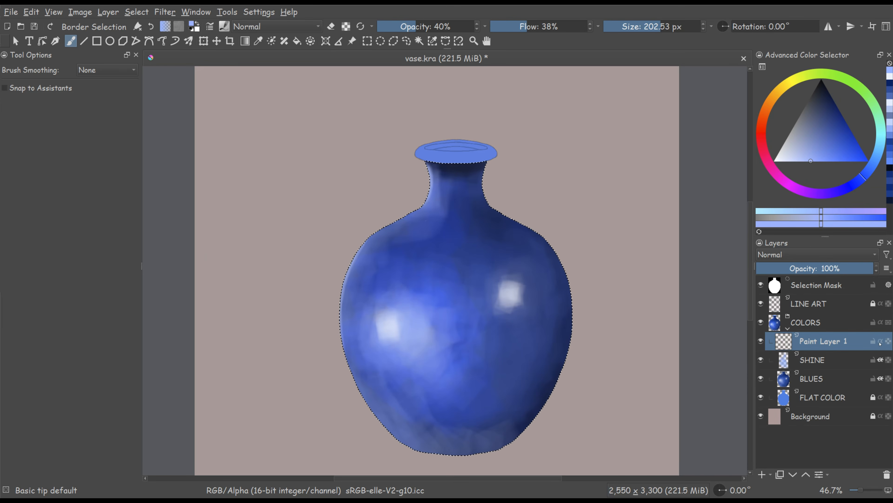
click(880, 342)
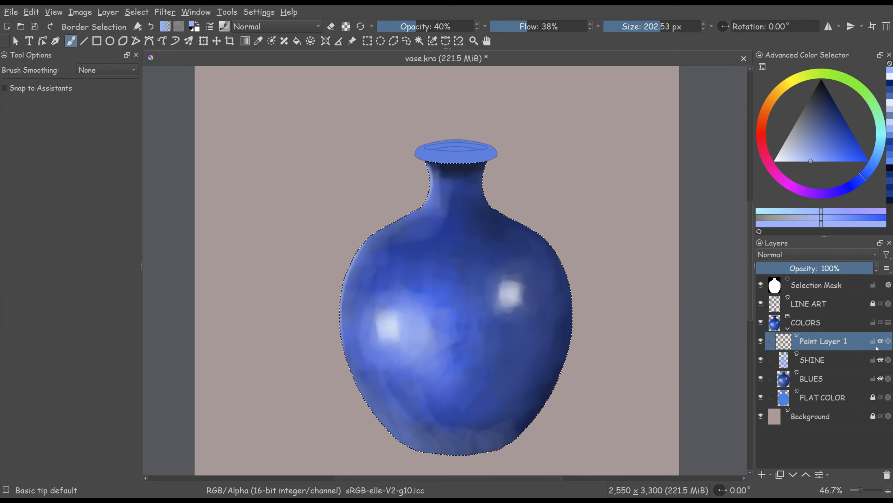
click(777, 255)
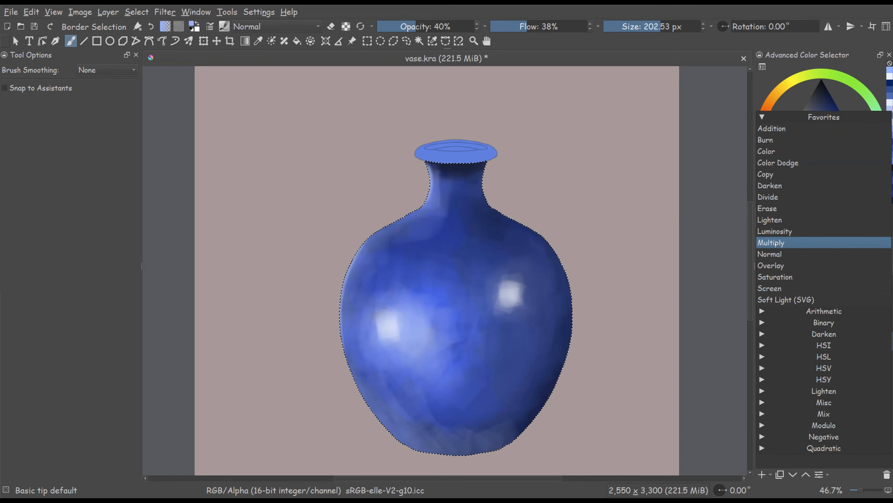
click(775, 244)
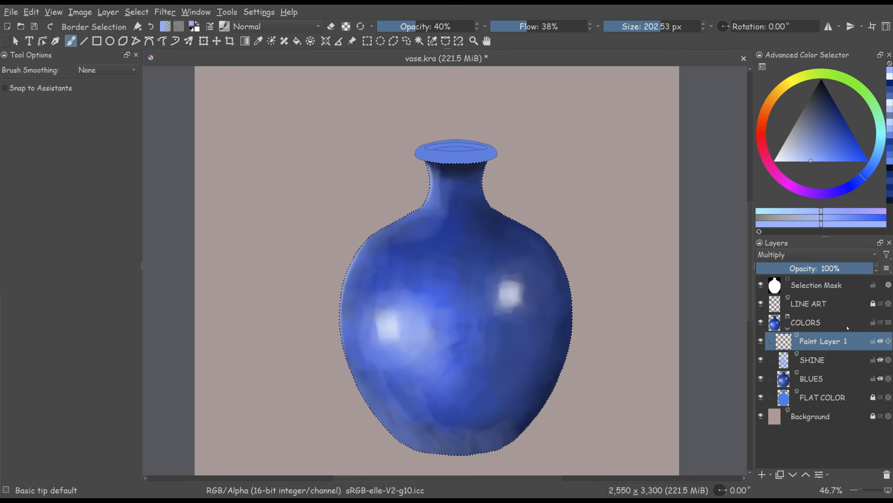
- Paint dark blue shadows over the vase's neck, right side and base at 29% opacity and 26% flow with a 280.21 px brush
click(842, 123)
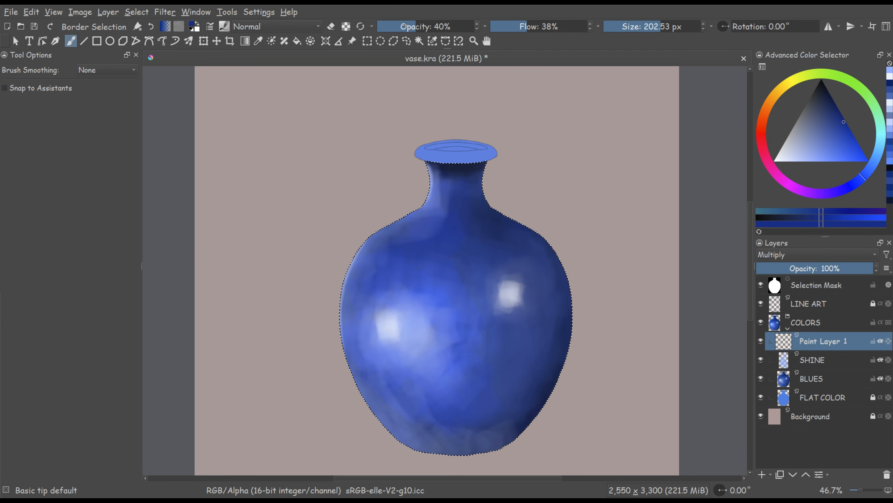
click(405, 26)
click(515, 26)
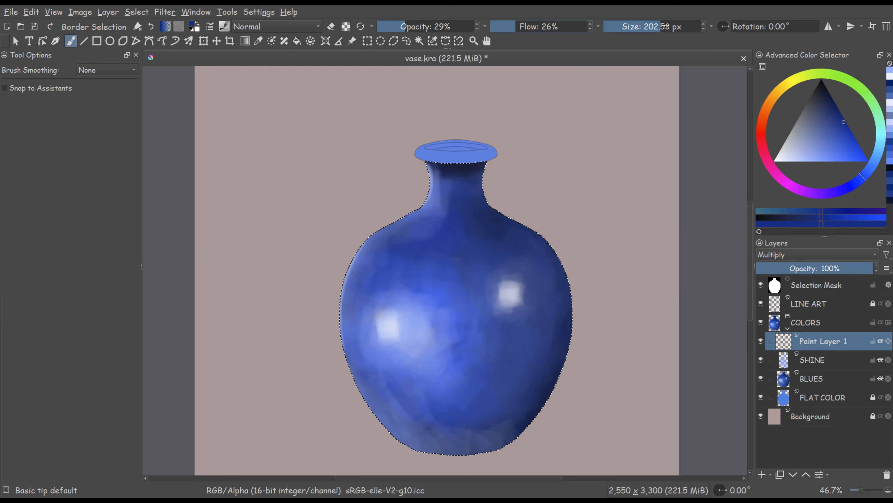
click(667, 26)
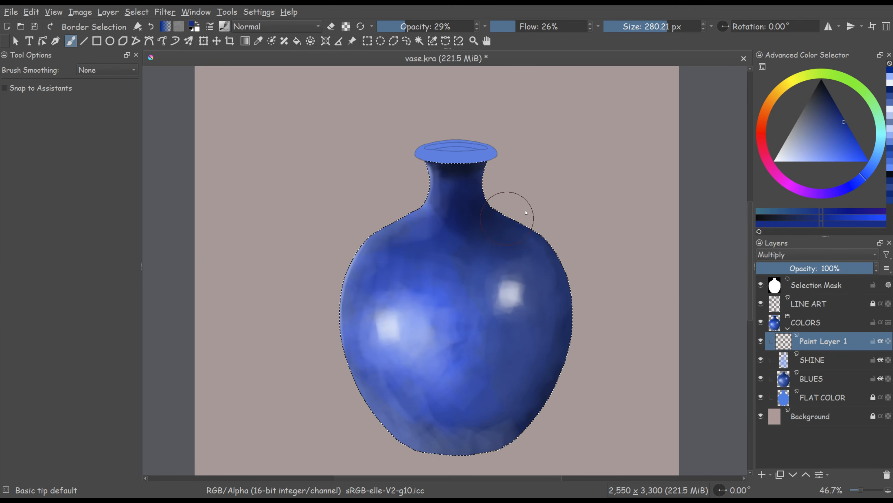
mouse_move(569, 293)
mouse_down()
mouse_move(587, 287)
mouse_move(578, 341)
mouse_move(551, 422)
mouse_move(522, 429)
mouse_up()
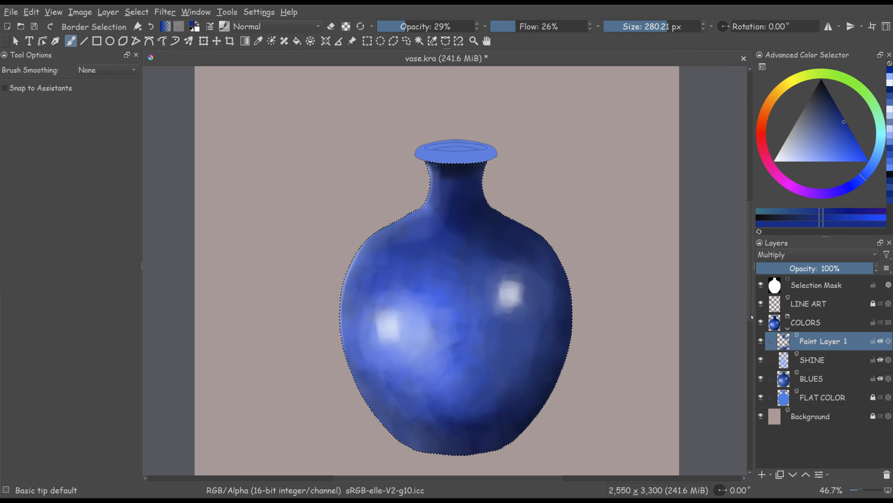
- Rename the Multiply paint layer as SHADOWS
double_click(808, 341)
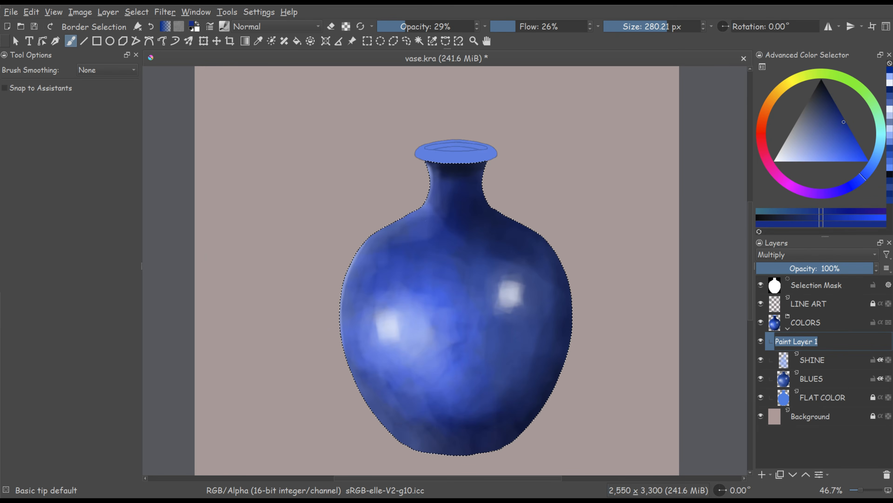
text(SHADOWS)
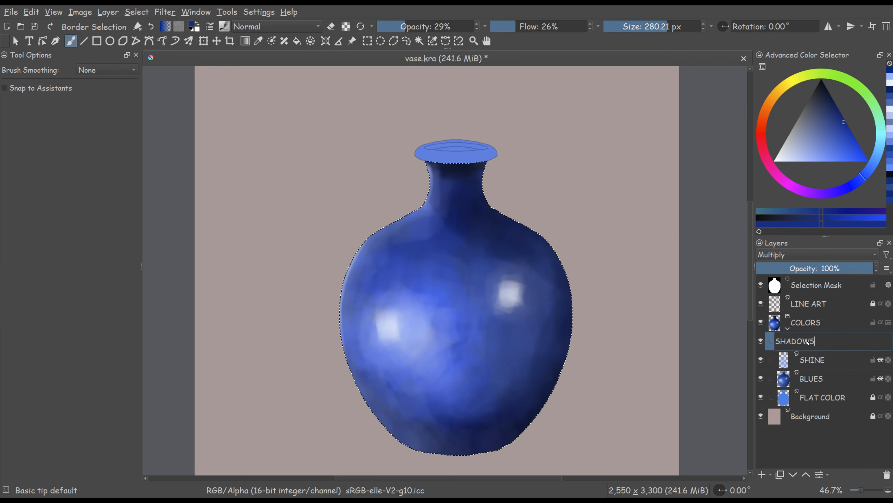
key(Return)
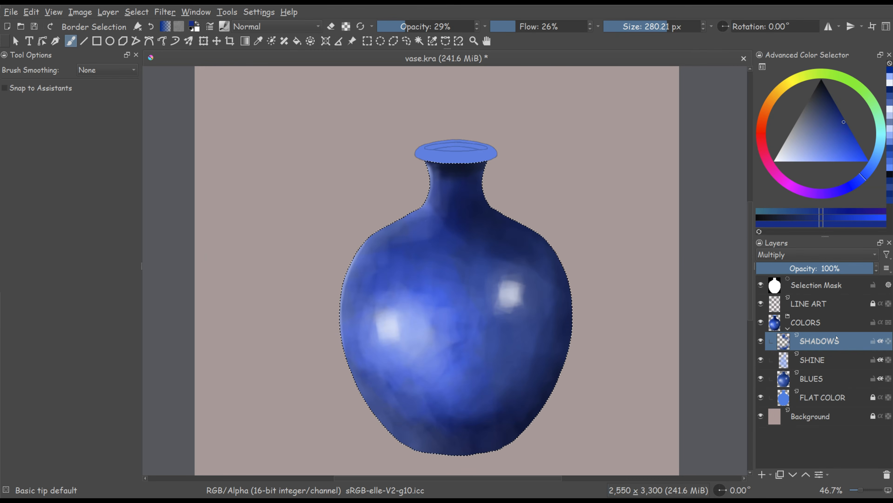
- Remove the vase selection and hide the LINE ART layer
key(ctrl+shift+a)
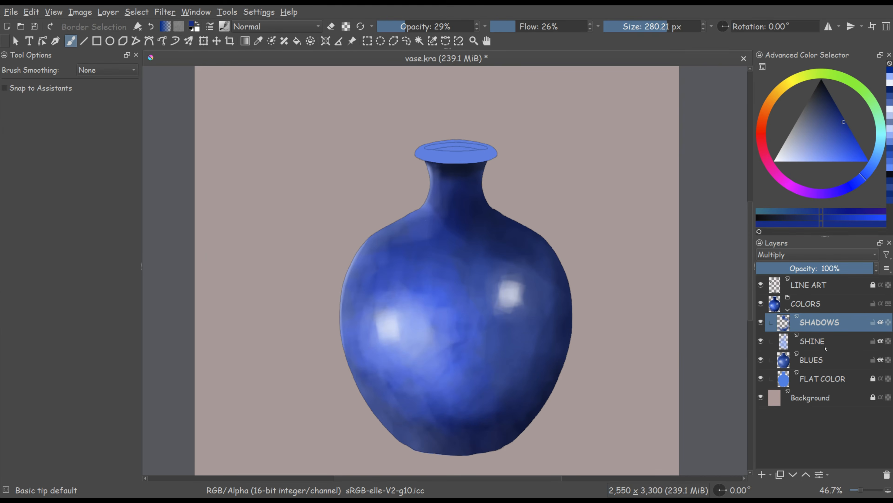
click(761, 286)
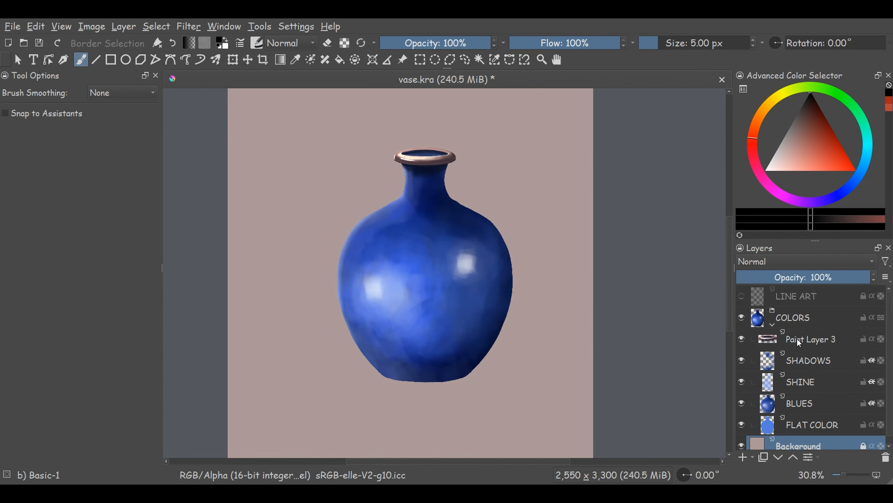
- Compare the vase's rim with and without Paint Layer 3
click(742, 339)
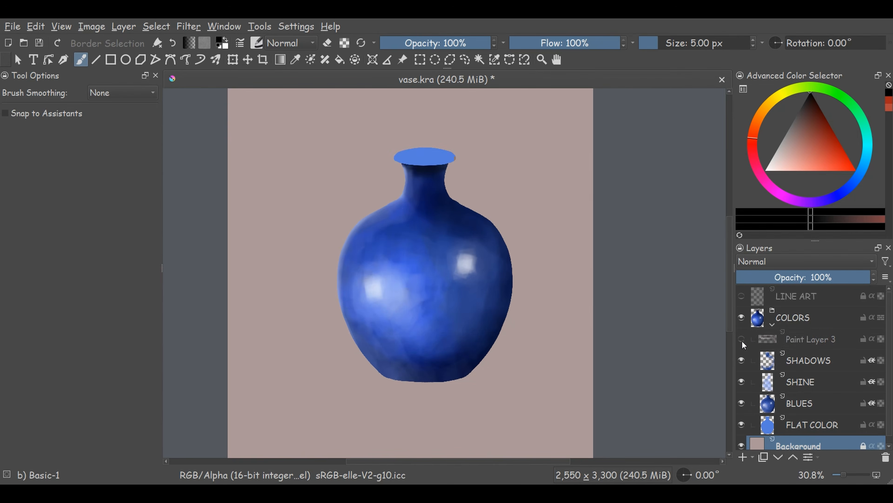
click(741, 340)
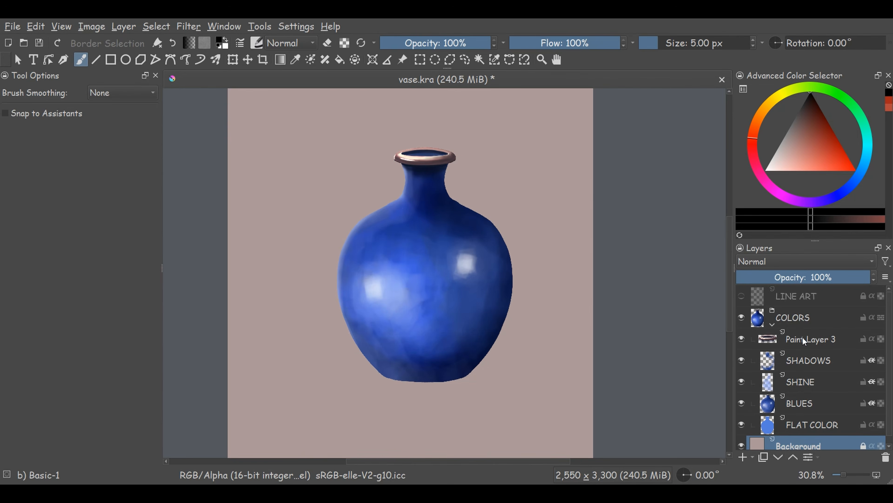
- Collapse the COLORS group and add a paint layer directly above Background
click(771, 324)
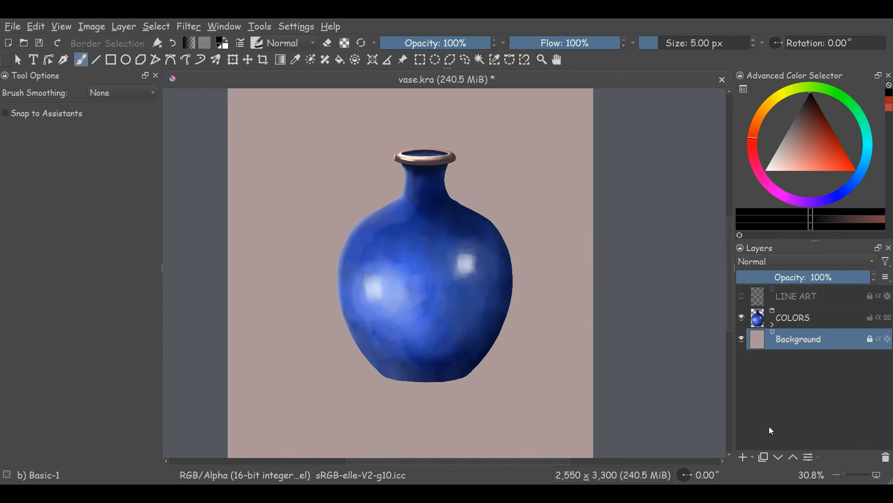
click(743, 455)
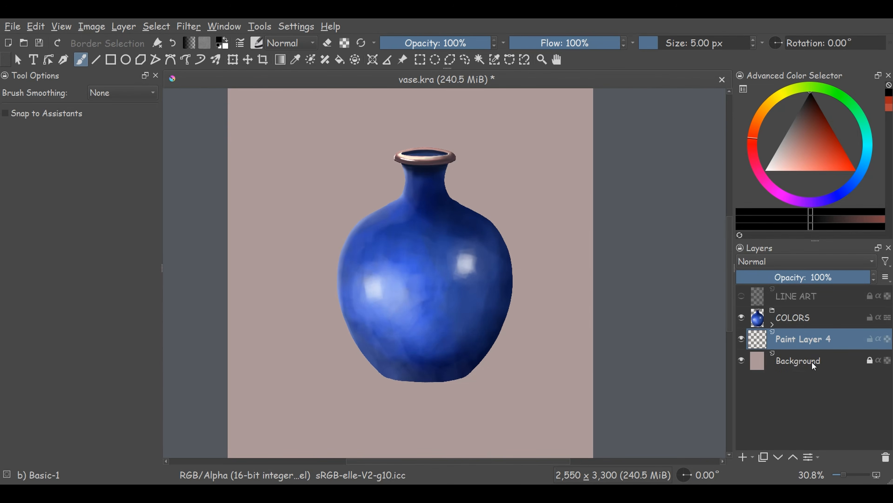
- Draw a black ellipse about 1342 by 201 px below the vase's base, offset to the right, filled with the foreground color and without outline
click(256, 43)
mouse_move(351, 92)
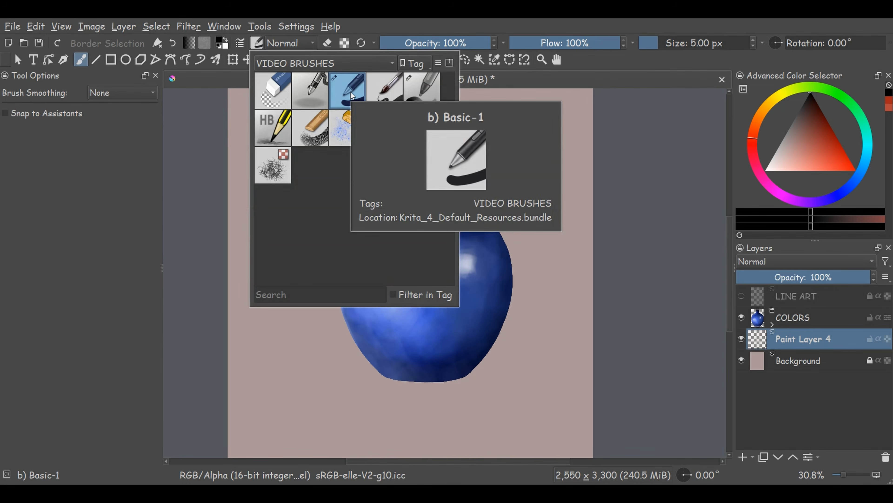
click(117, 206)
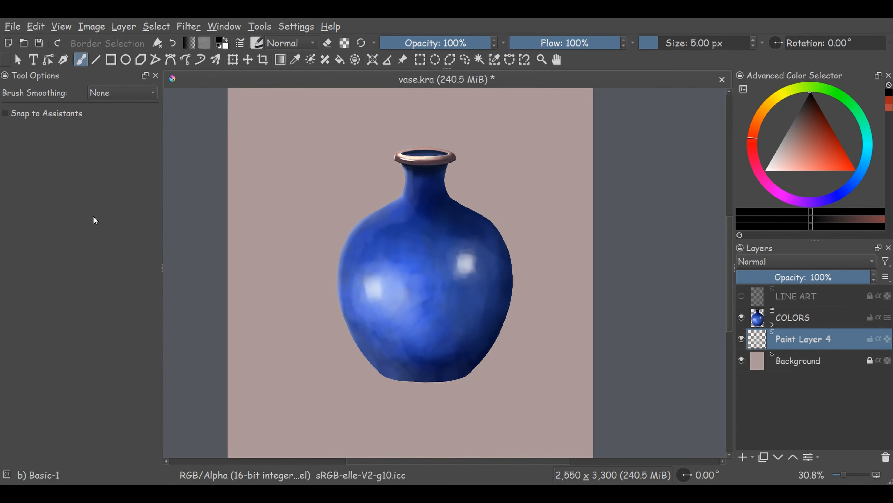
click(125, 60)
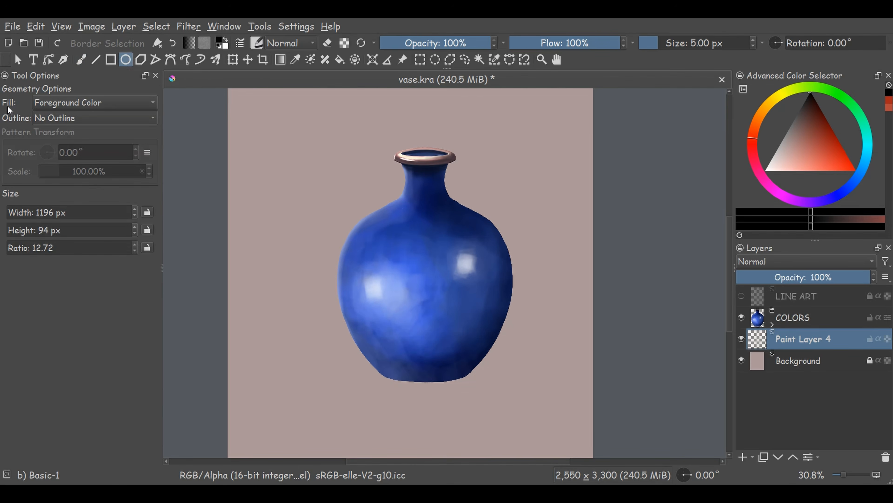
click(94, 104)
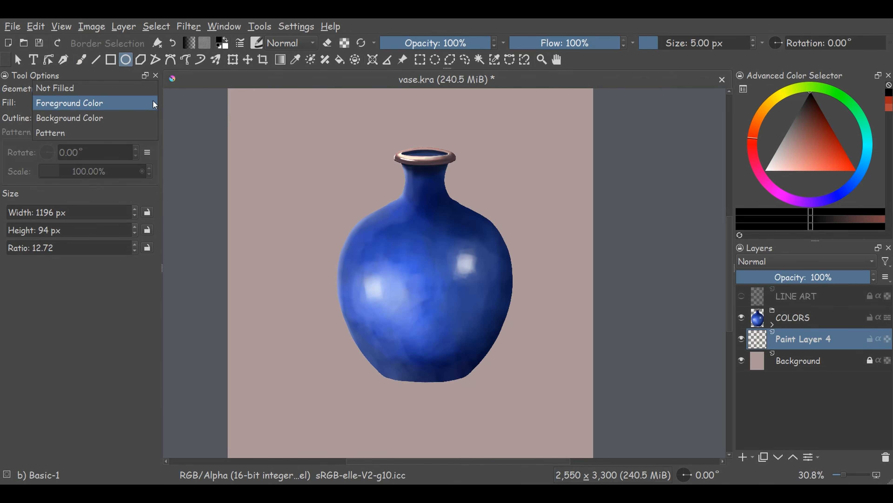
click(86, 103)
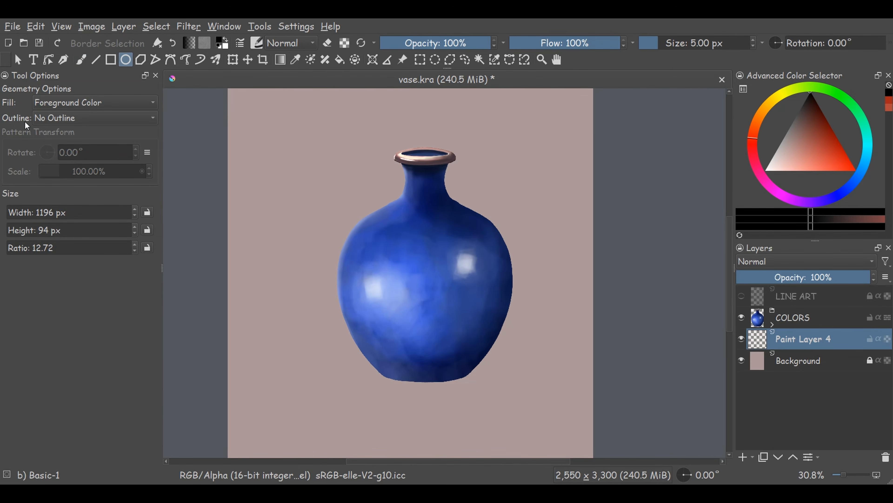
click(75, 117)
click(55, 121)
drag(375, 374, 567, 403)
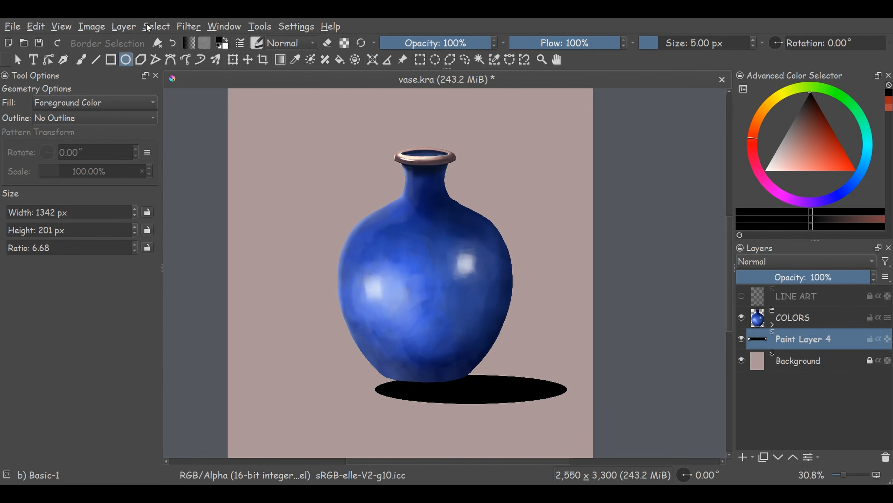
- Apply a Gaussian Blur to the black ellipse with horizontal and vertical radii of 120.13 px
click(184, 26)
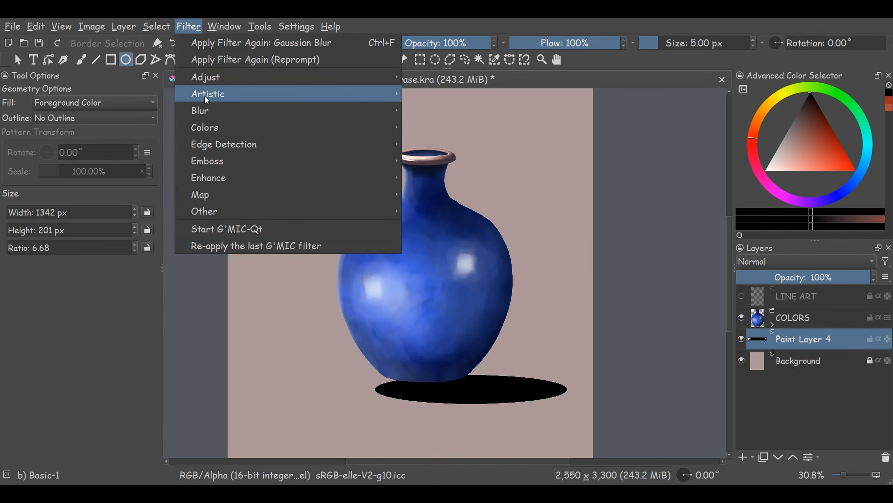
mouse_move(208, 106)
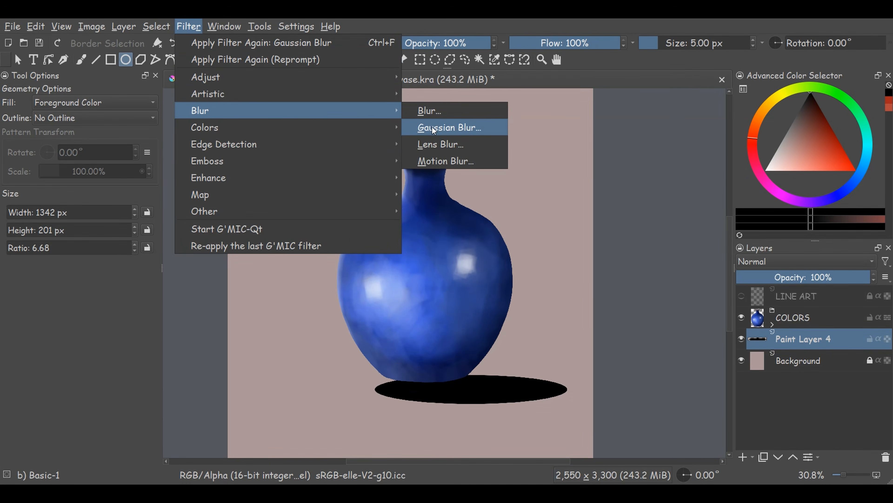
click(452, 127)
click(229, 185)
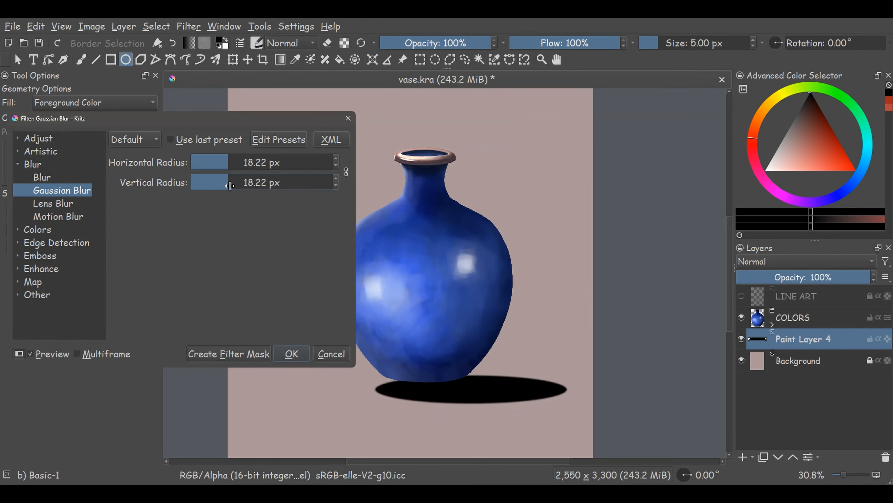
drag(230, 186, 261, 186)
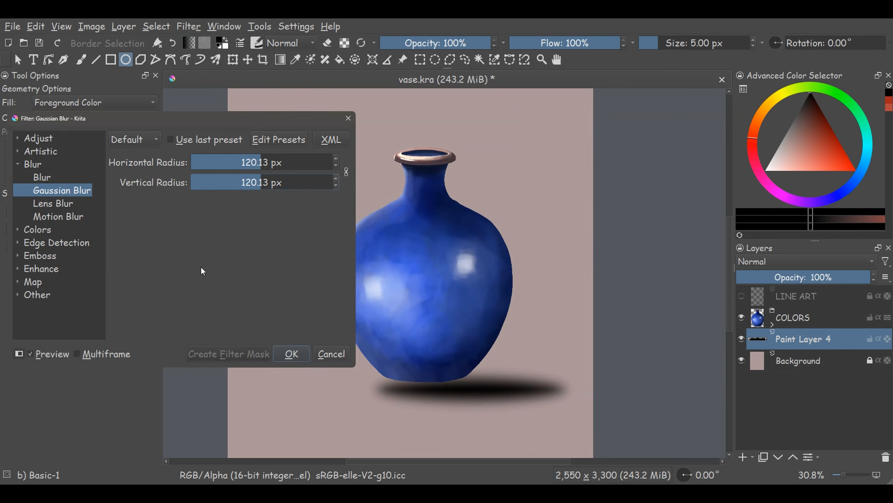
click(291, 354)
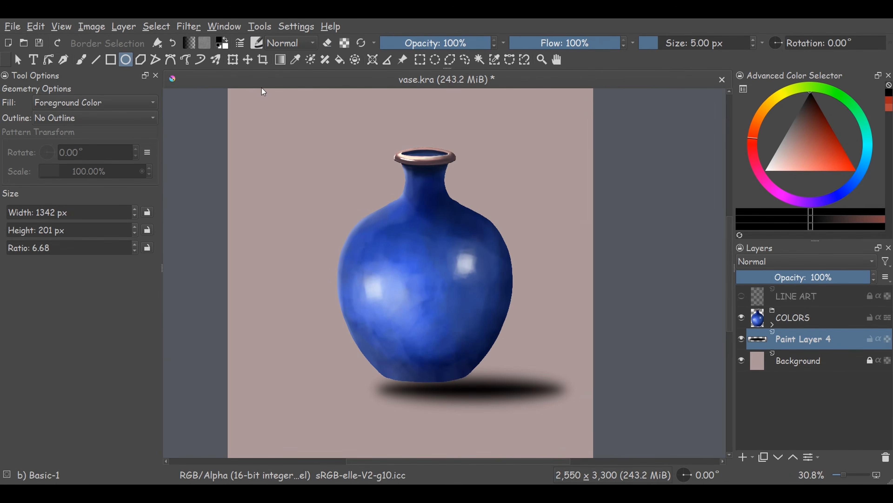
- Move the blurred shadow up behind the vase's base to about x 935 px, y 2214 px, and set its layer opacity to 92%
click(248, 61)
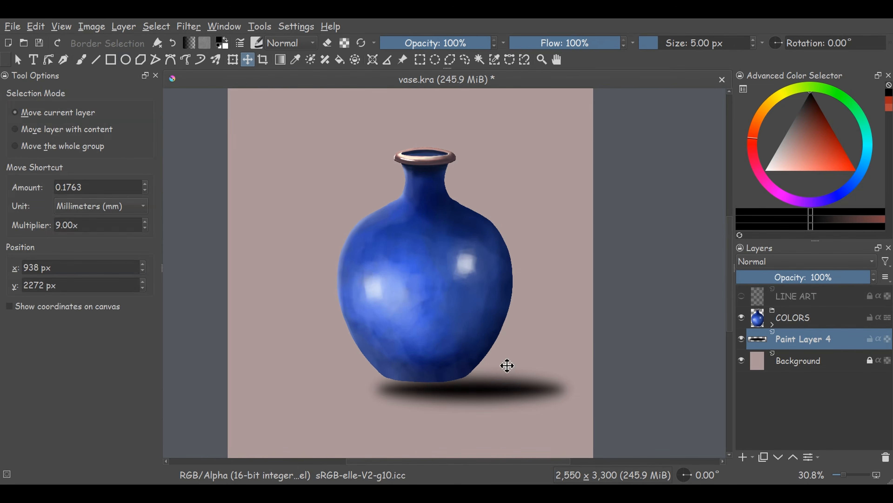
drag(510, 386, 510, 379)
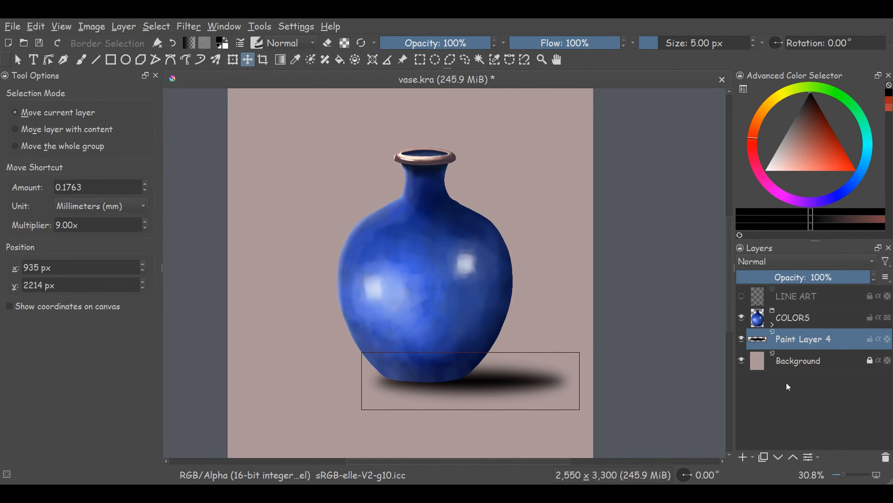
key(b)
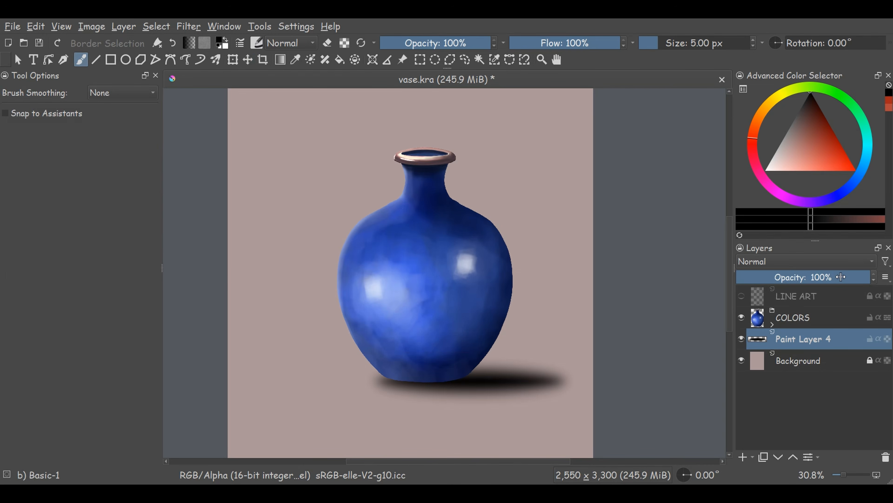
drag(834, 277, 860, 278)
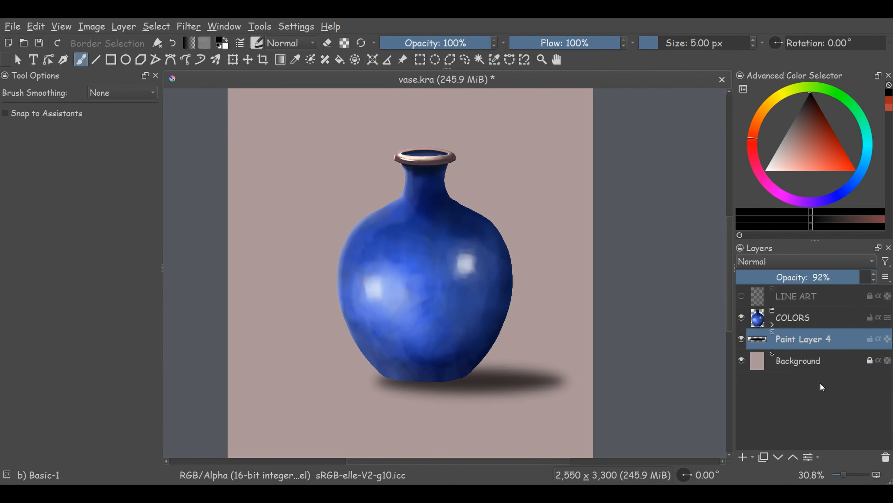